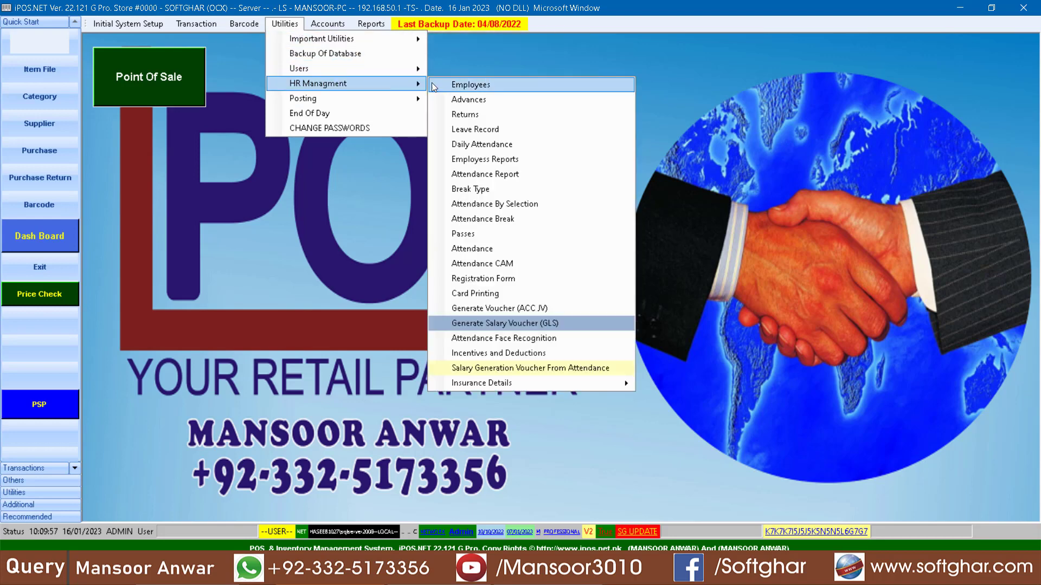
Step: Open the HR employee records, start a new record and go through its code, name, CNIC, address and reference fields
{"action": "left_click", "coordinate": [500, 89]}
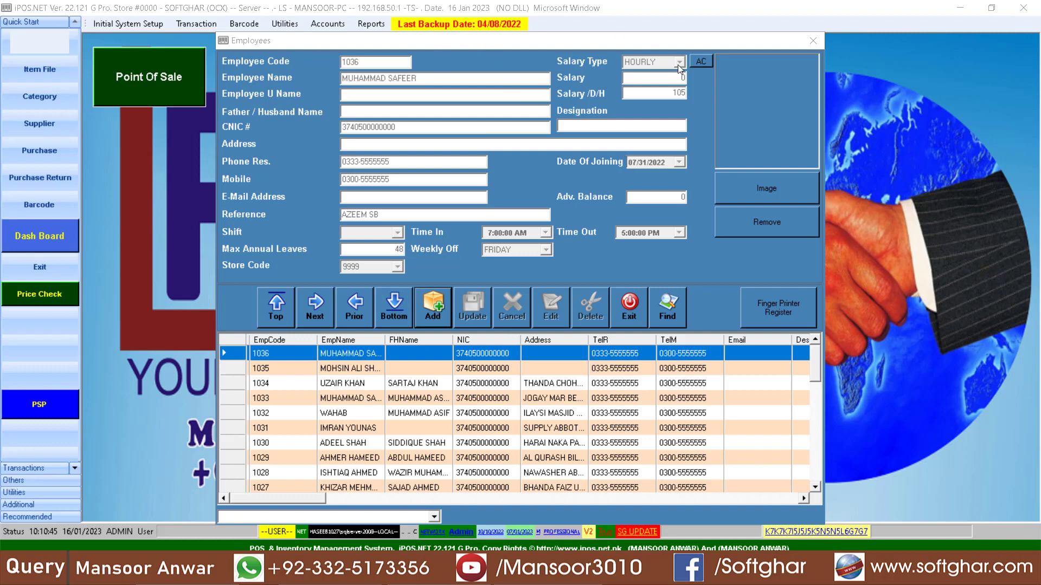
{"action": "left_click", "coordinate": [434, 309]}
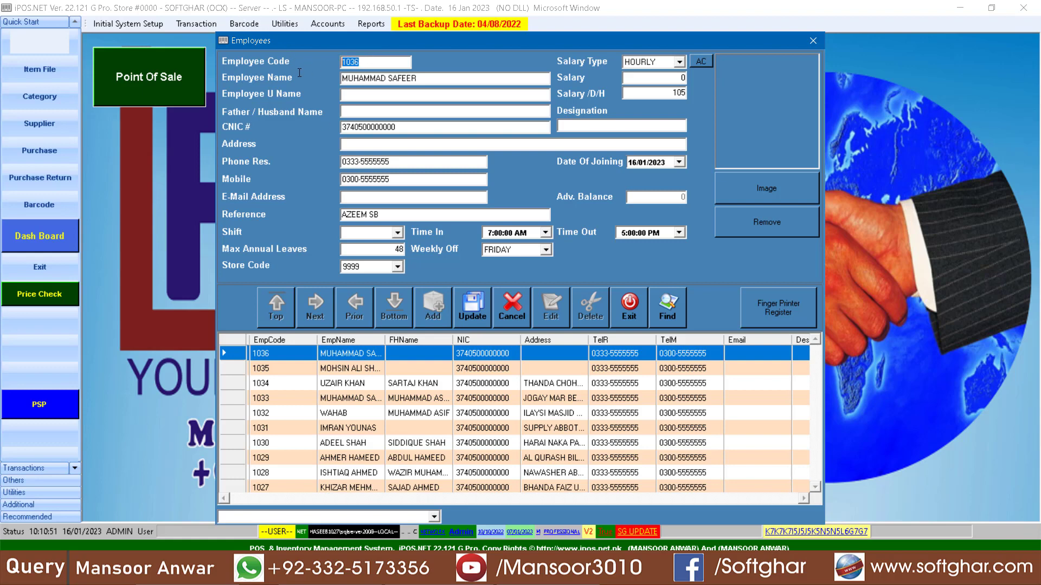
{"action": "key", "text": "Return"}
{"action": "left_click", "coordinate": [367, 109]}
{"action": "key", "text": "Return"}
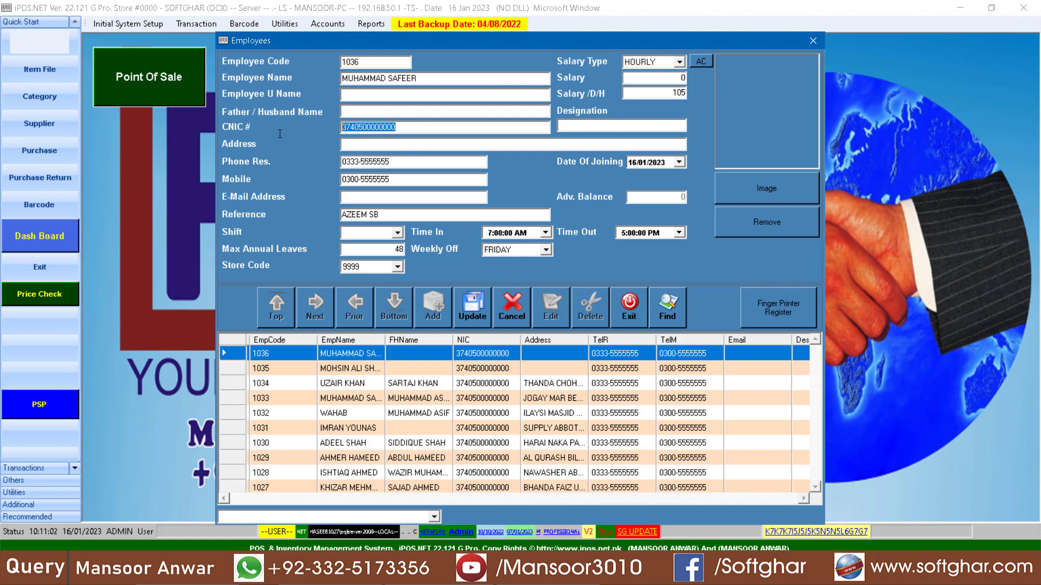
{"action": "left_click", "coordinate": [358, 139]}
{"action": "left_click_drag", "start_coordinate": [380, 215], "coordinate": [331, 214]}
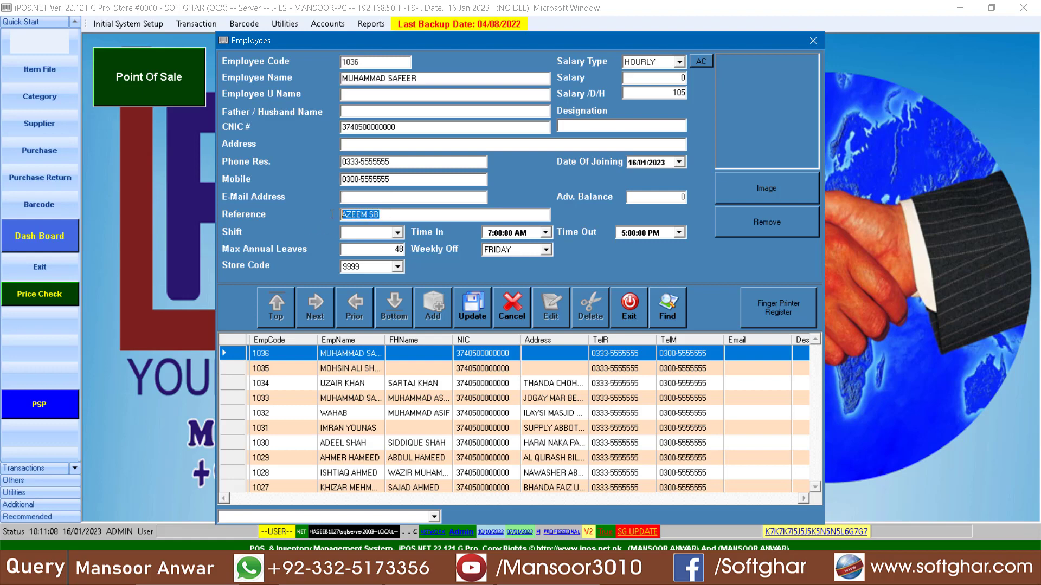
Step: Set the new employee's store code to 0000, keep FRIDAY as the weekly off day and go to the joining date
{"action": "left_click", "coordinate": [396, 233]}
{"action": "left_click", "coordinate": [396, 245]}
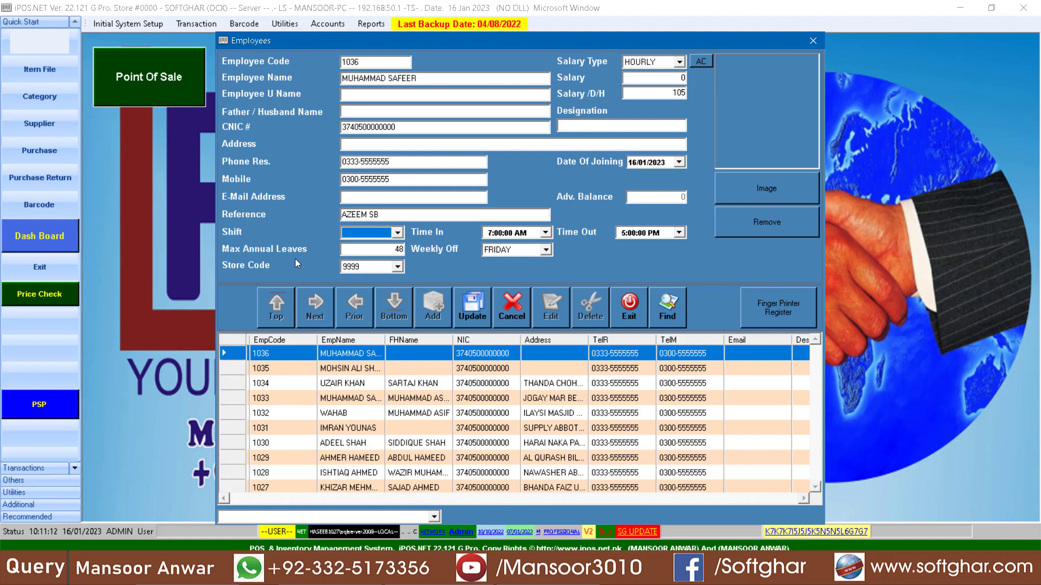
{"action": "left_click", "coordinate": [398, 250]}
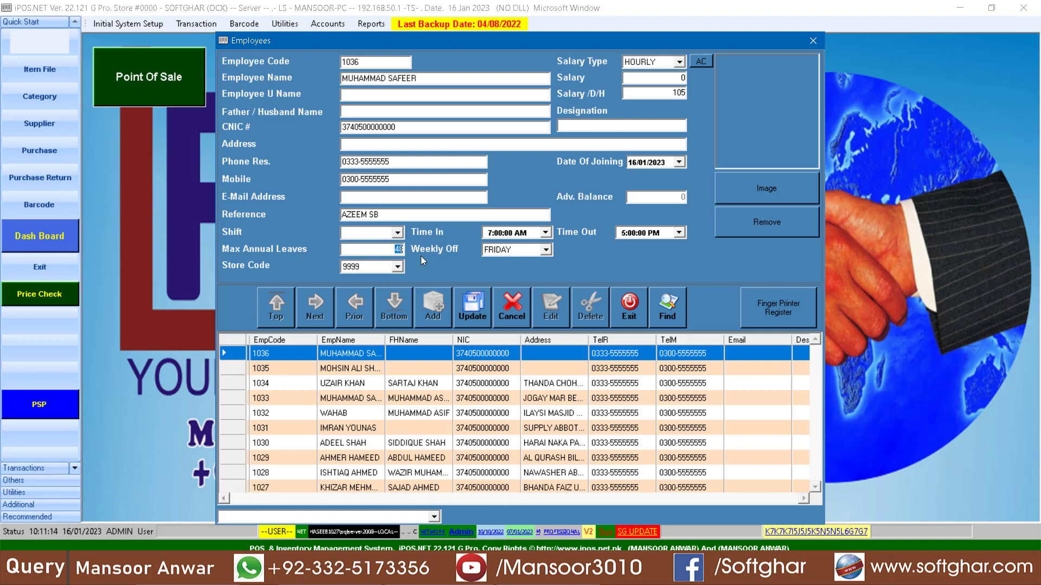
{"action": "left_click", "coordinate": [398, 267]}
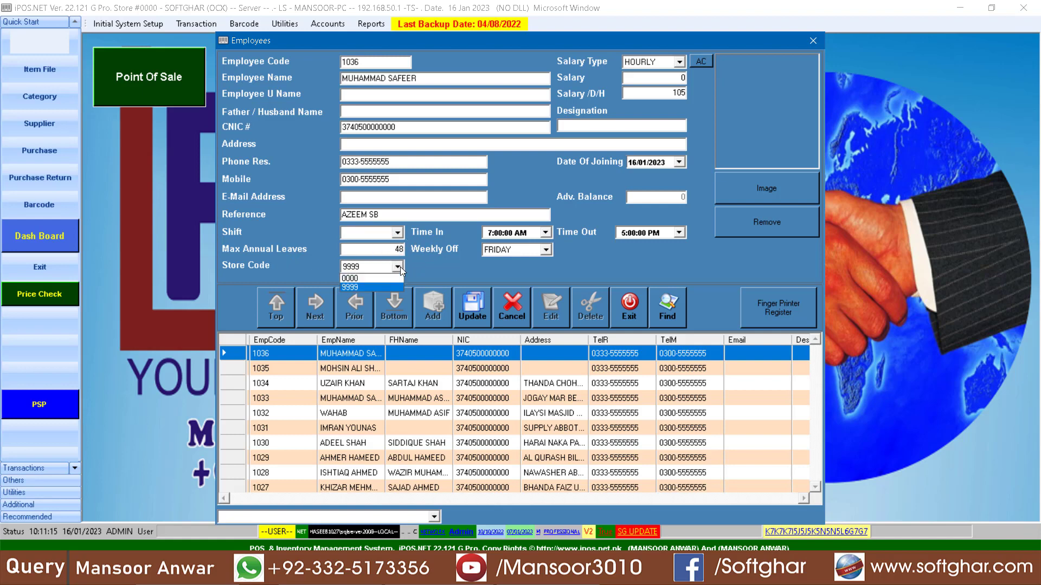
{"action": "left_click", "coordinate": [365, 285]}
{"action": "left_click", "coordinate": [547, 250]}
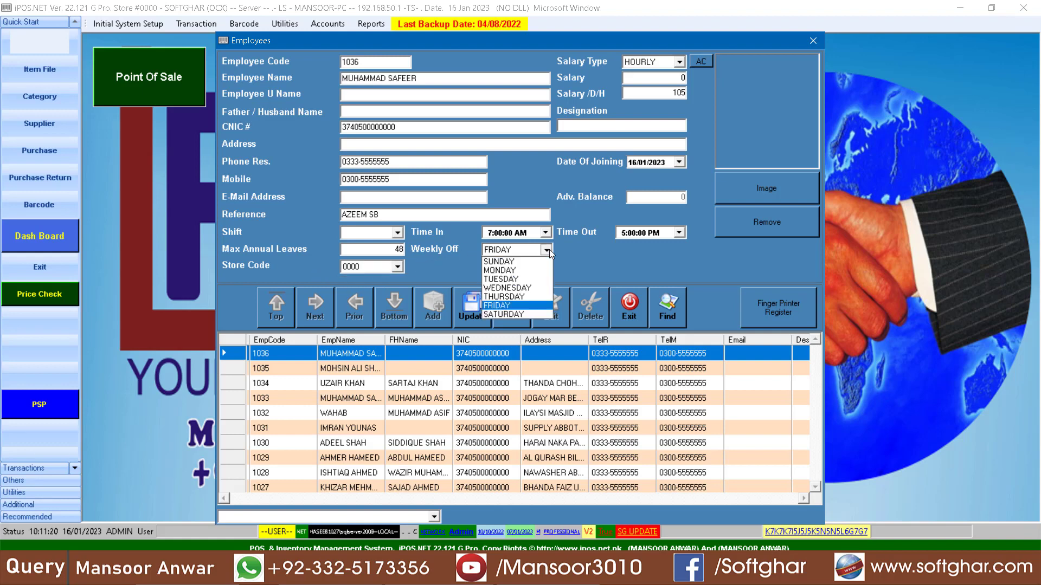
{"action": "left_click", "coordinate": [549, 250]}
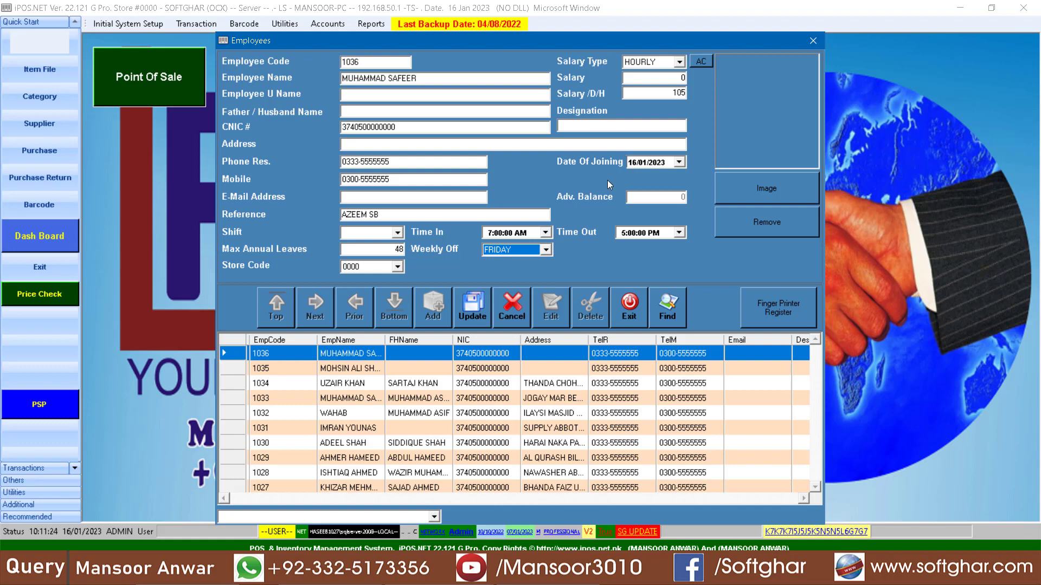
{"action": "left_click", "coordinate": [655, 162]}
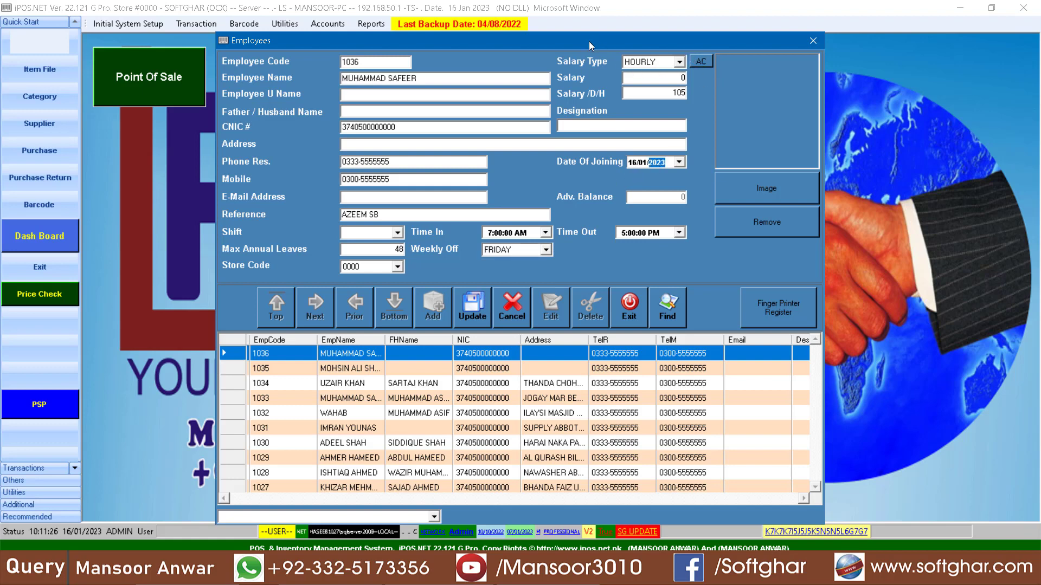
Step: Choose HOURLY as the new employee's salary type and go through the hourly rate and designation fields
{"action": "left_click", "coordinate": [679, 63]}
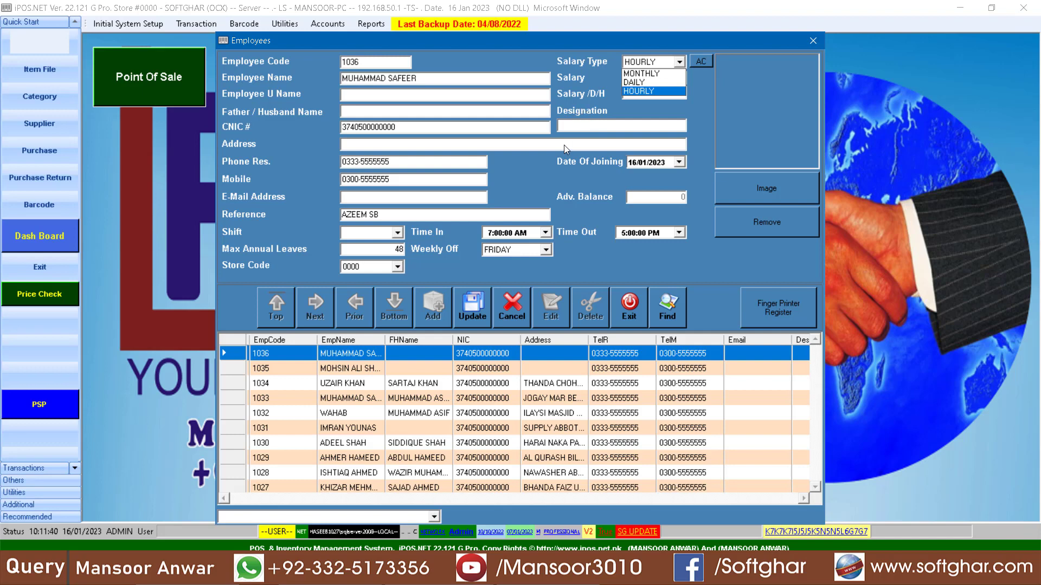
{"action": "left_click", "coordinate": [651, 90]}
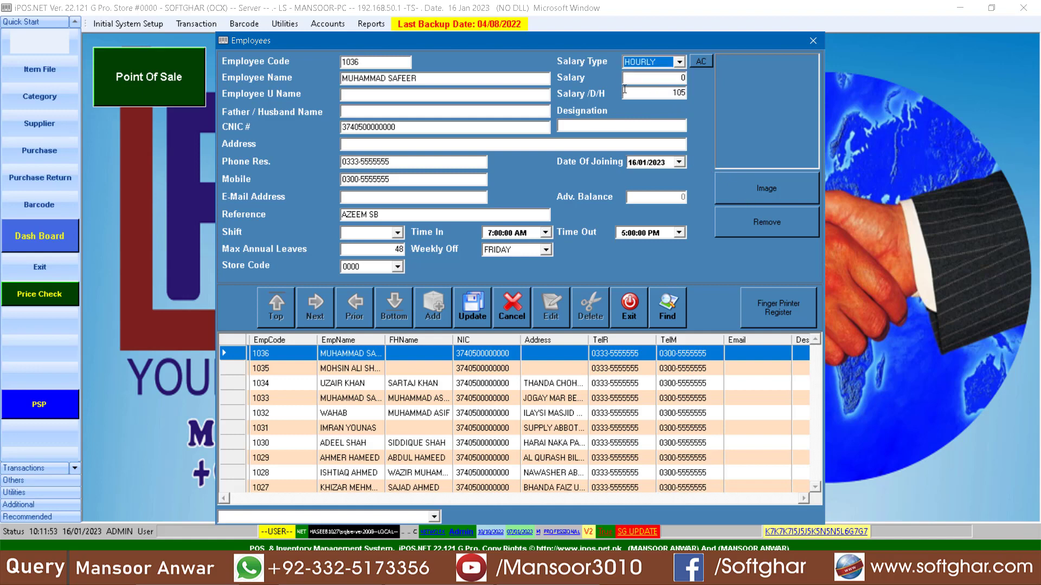
{"action": "left_click", "coordinate": [663, 95]}
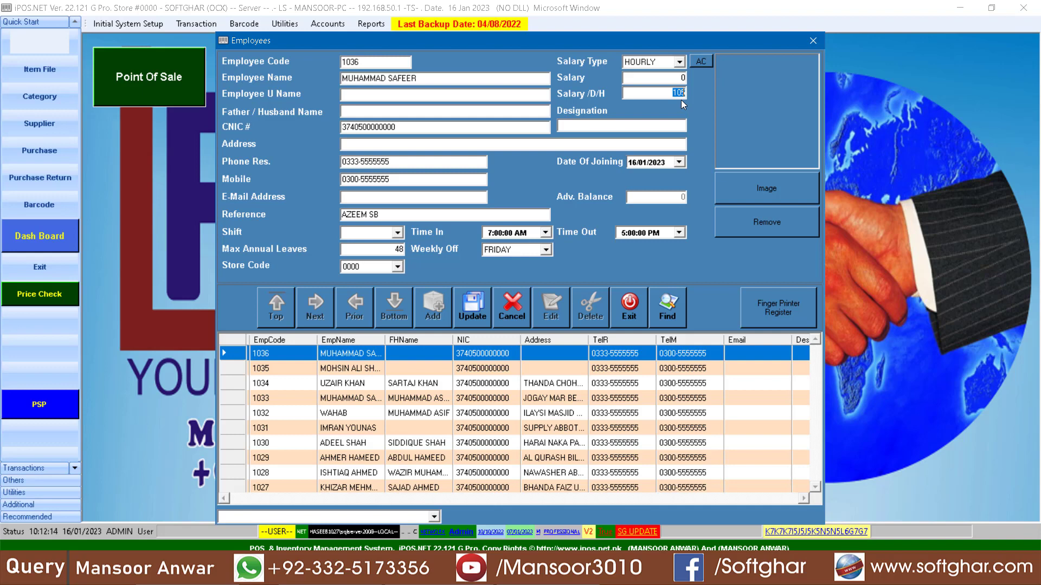
{"action": "left_click", "coordinate": [627, 129]}
Step: Browse for an employee picture without choosing one and try to save the new employee record
{"action": "left_click", "coordinate": [767, 188]}
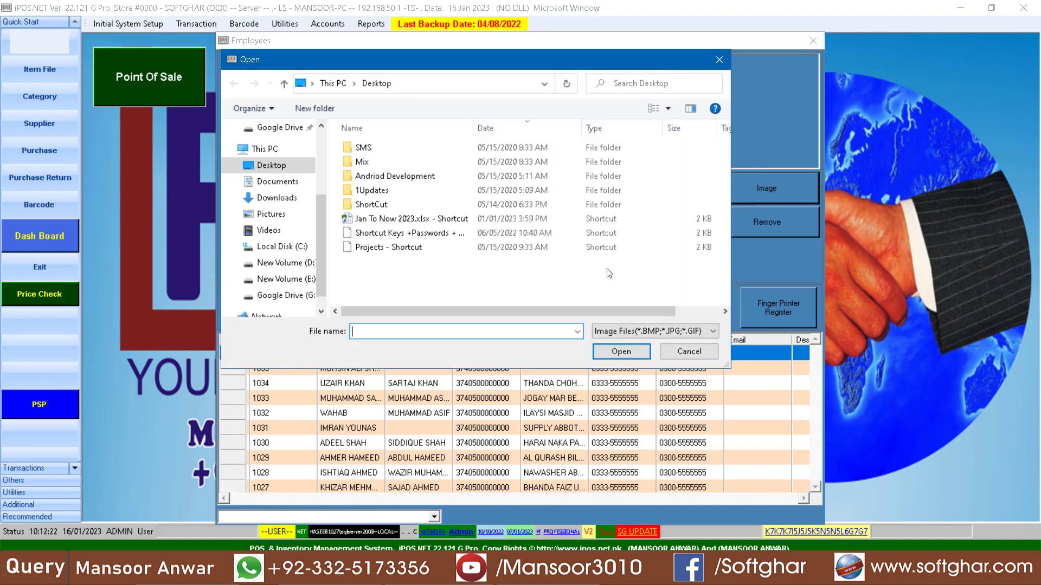
{"action": "left_click", "coordinate": [683, 351]}
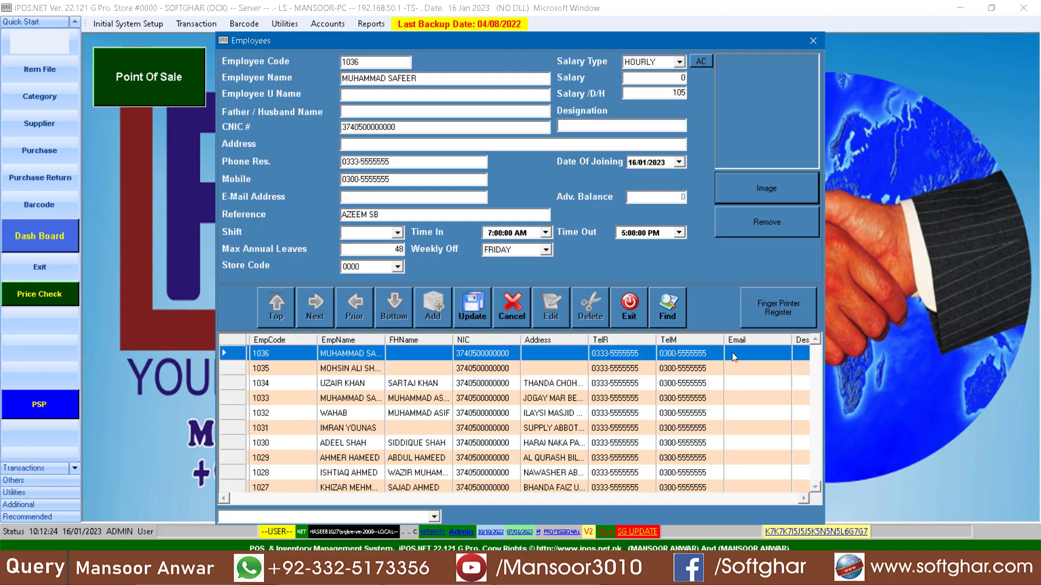
{"action": "left_click", "coordinate": [469, 311]}
{"action": "left_click", "coordinate": [553, 325]}
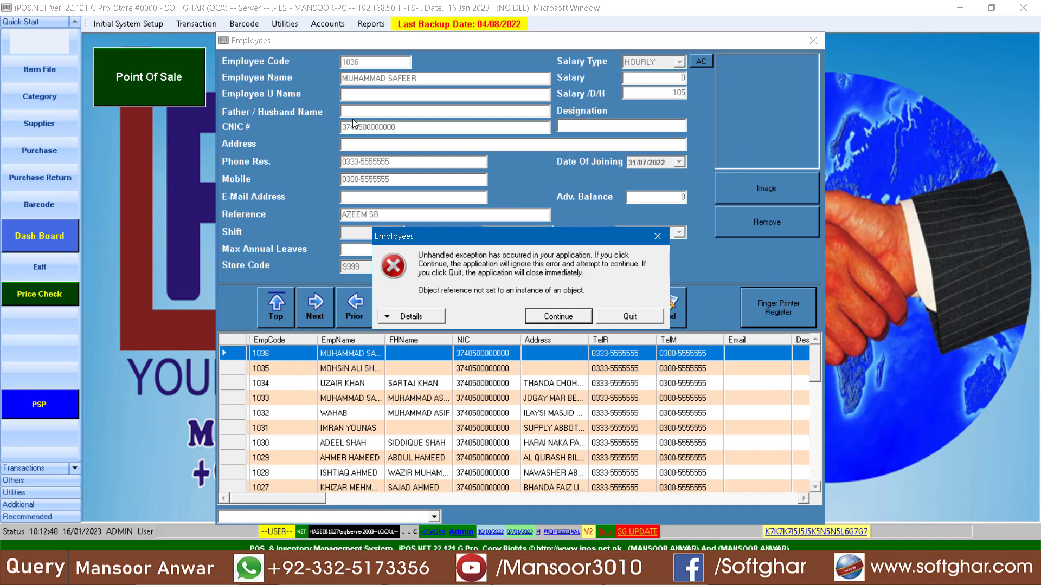
{"action": "left_click", "coordinate": [553, 318]}
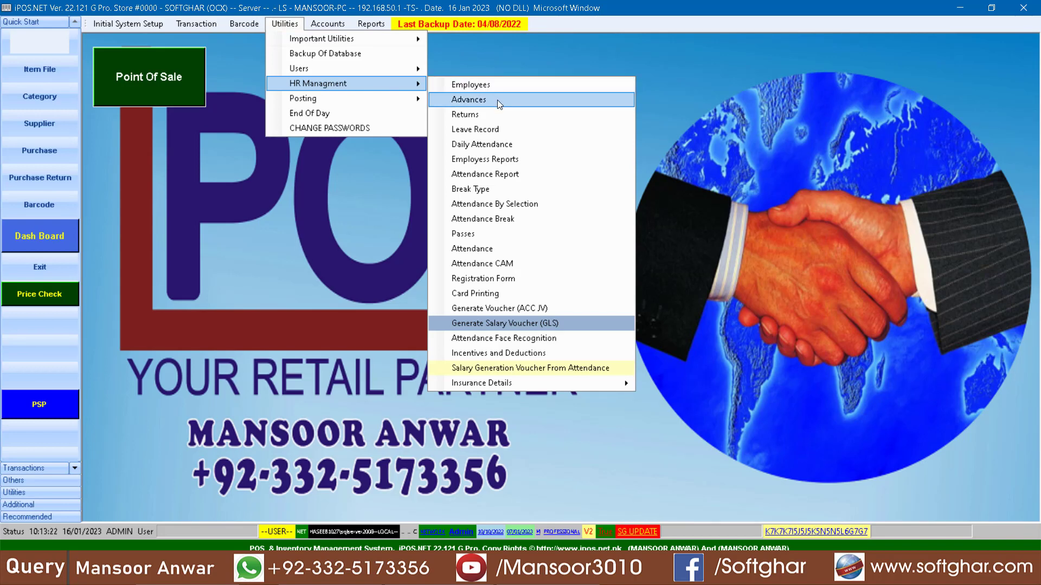
Step: Start a new voucher in the HR advance payments form and set its type to SALARY
{"action": "left_click", "coordinate": [496, 100]}
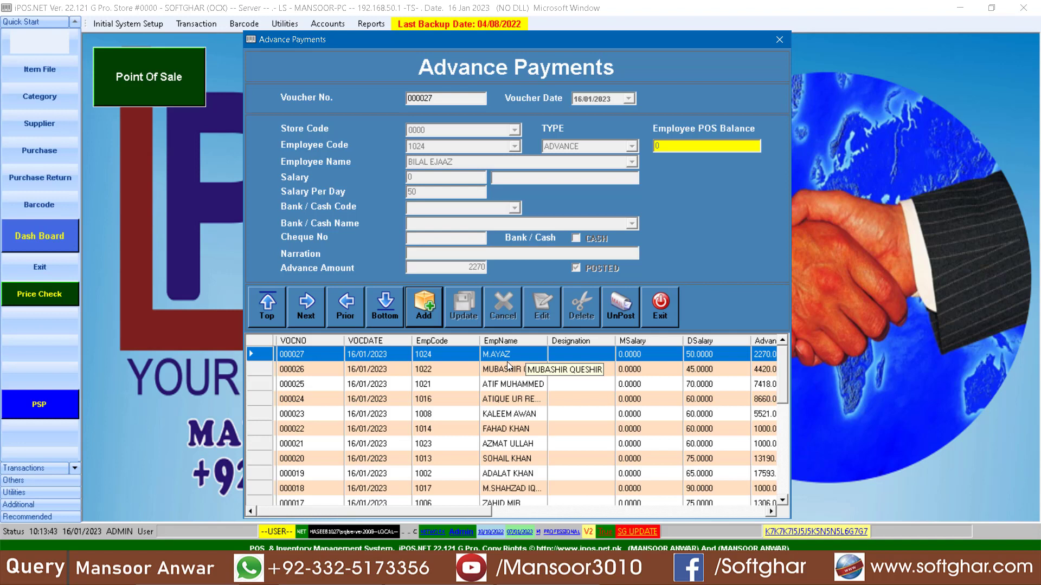
{"action": "left_click", "coordinate": [421, 309]}
{"action": "left_click", "coordinate": [621, 146]}
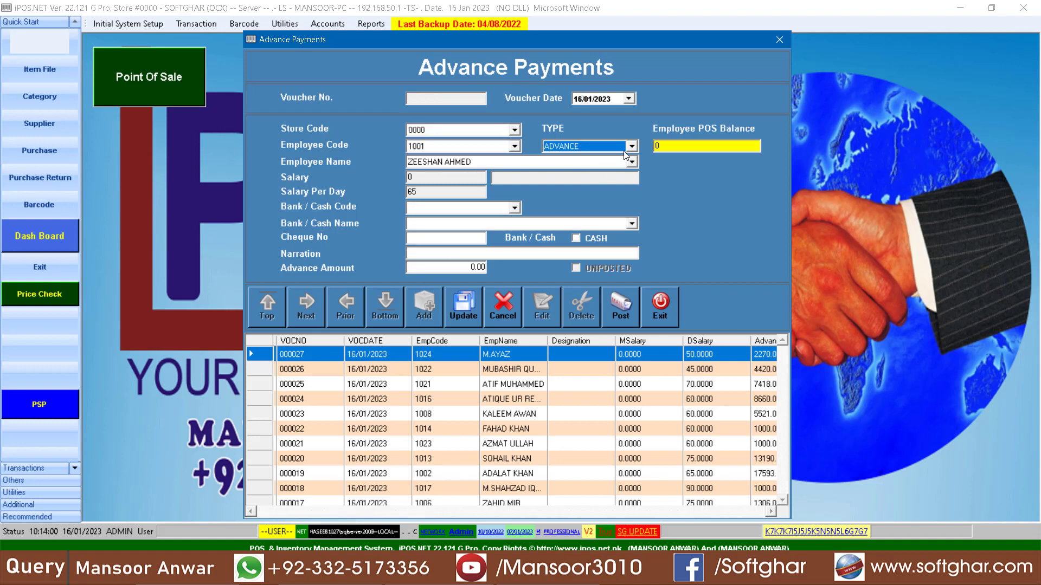
{"action": "left_click", "coordinate": [631, 147]}
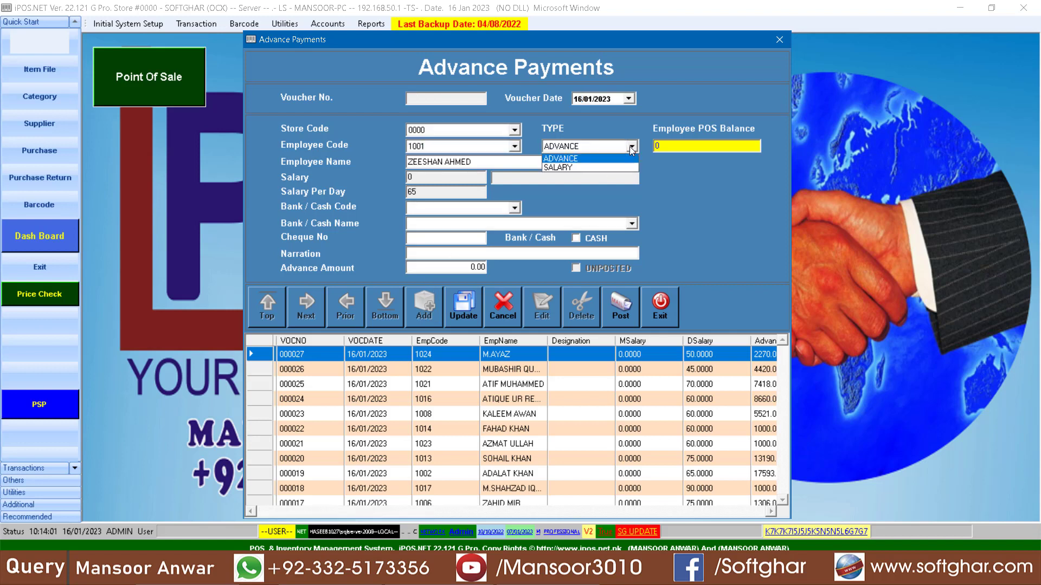
{"action": "left_click", "coordinate": [578, 169]}
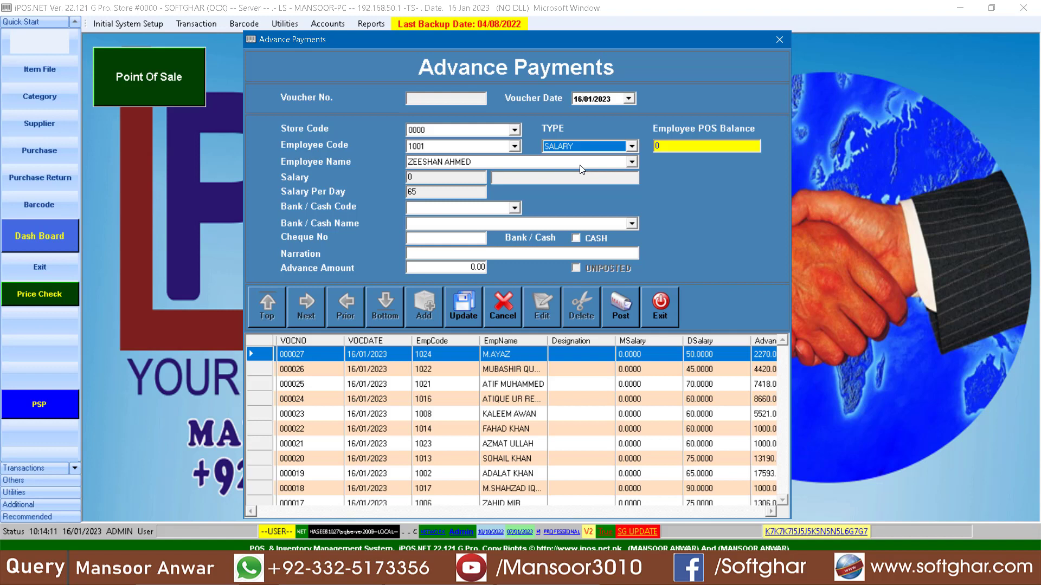
{"action": "left_click", "coordinate": [615, 147]}
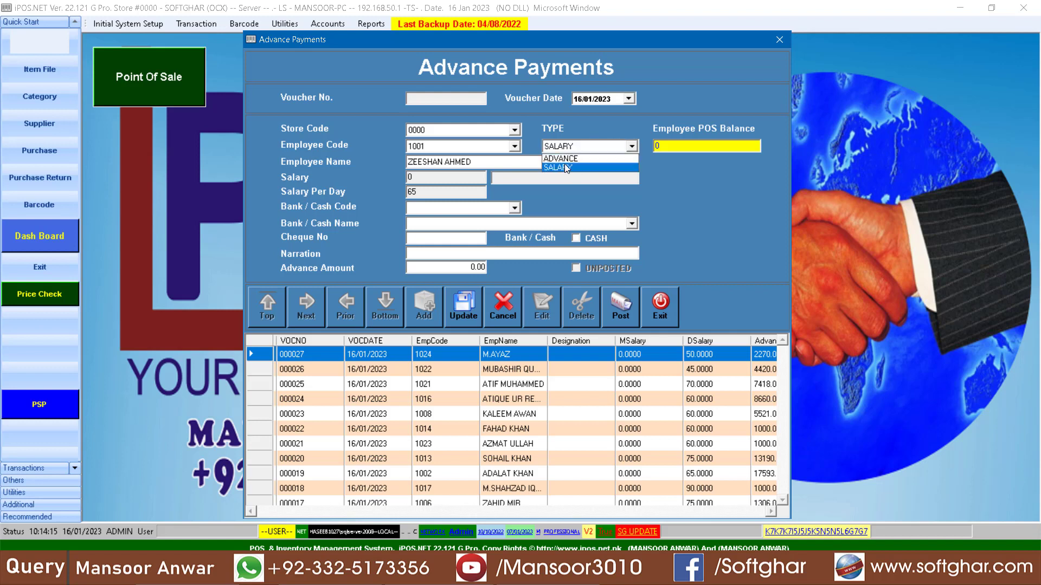
Step: Check the bank/cash code and bank/cash name choices of the salary voucher and close the advance payments form
{"action": "left_click", "coordinate": [512, 210]}
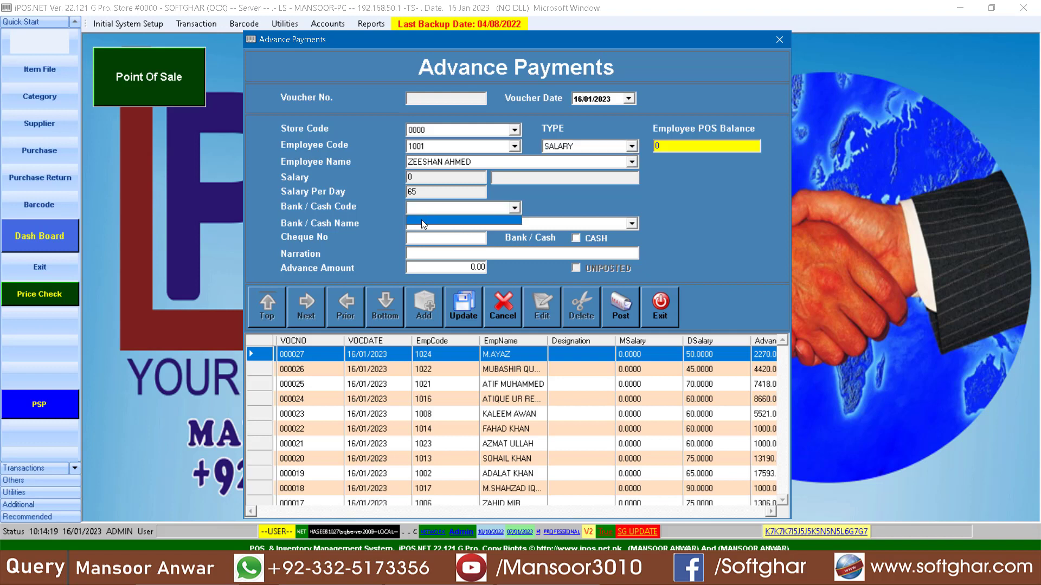
{"action": "left_click", "coordinate": [424, 223]}
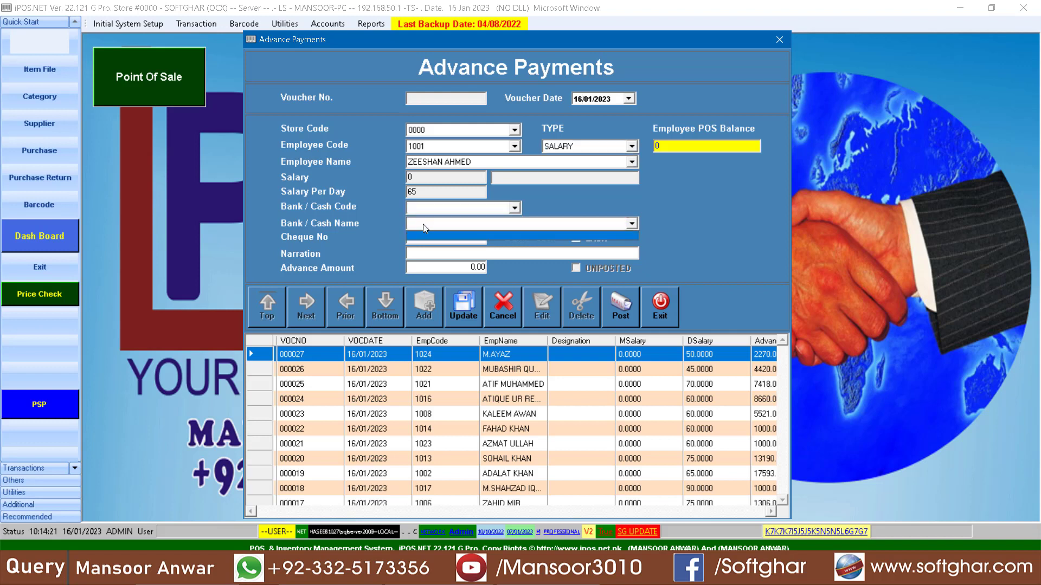
{"action": "left_click", "coordinate": [427, 222]}
{"action": "left_click", "coordinate": [649, 301]}
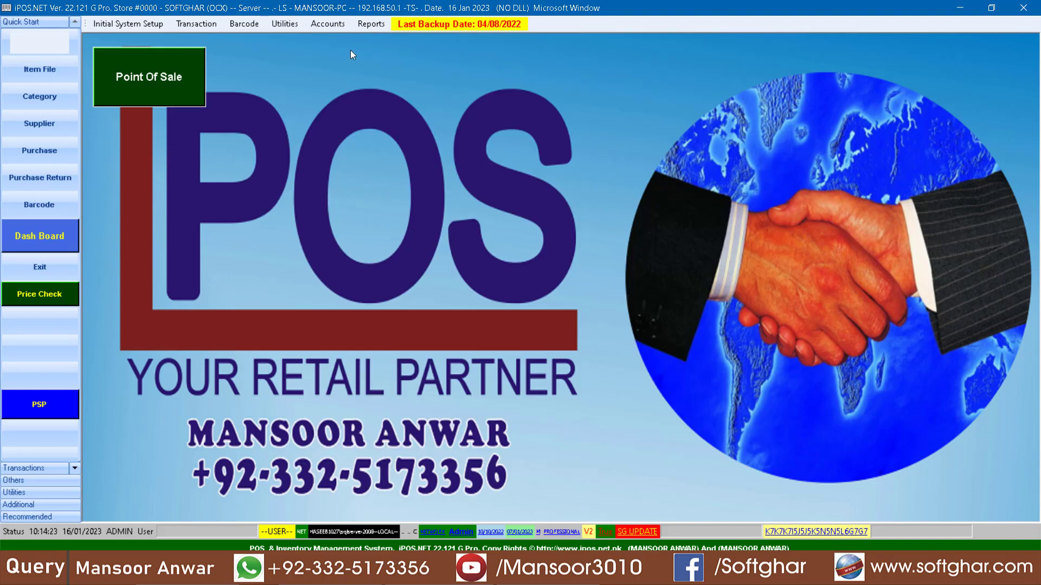
Step: Create a bank/cash account named CASH in the accounts setup and save it
{"action": "left_click", "coordinate": [328, 24]}
{"action": "left_click", "coordinate": [380, 40]}
{"action": "left_click", "coordinate": [486, 291]}
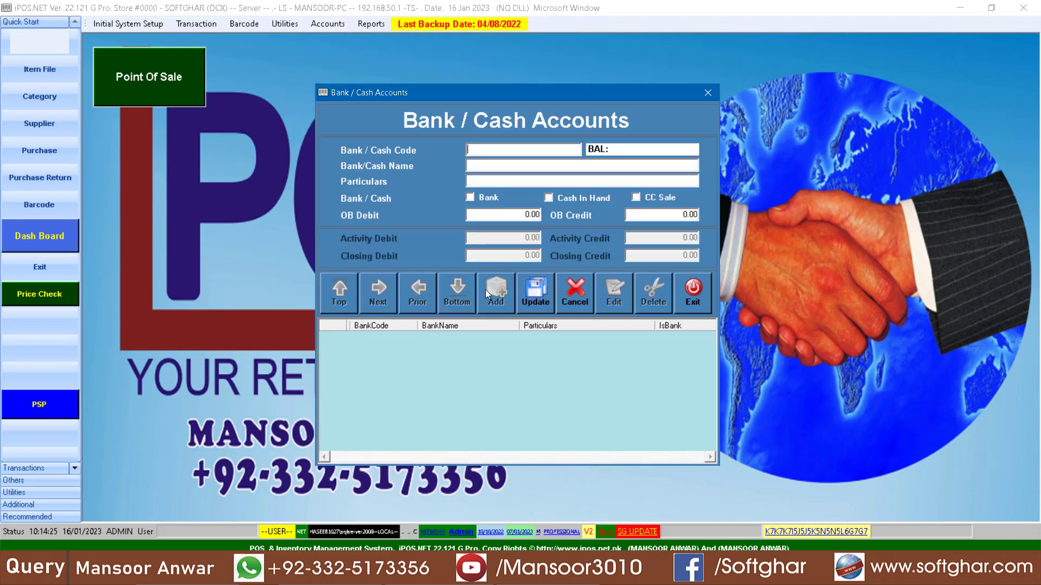
{"action": "type", "text": "CASH"}
{"action": "left_click", "coordinate": [526, 293]}
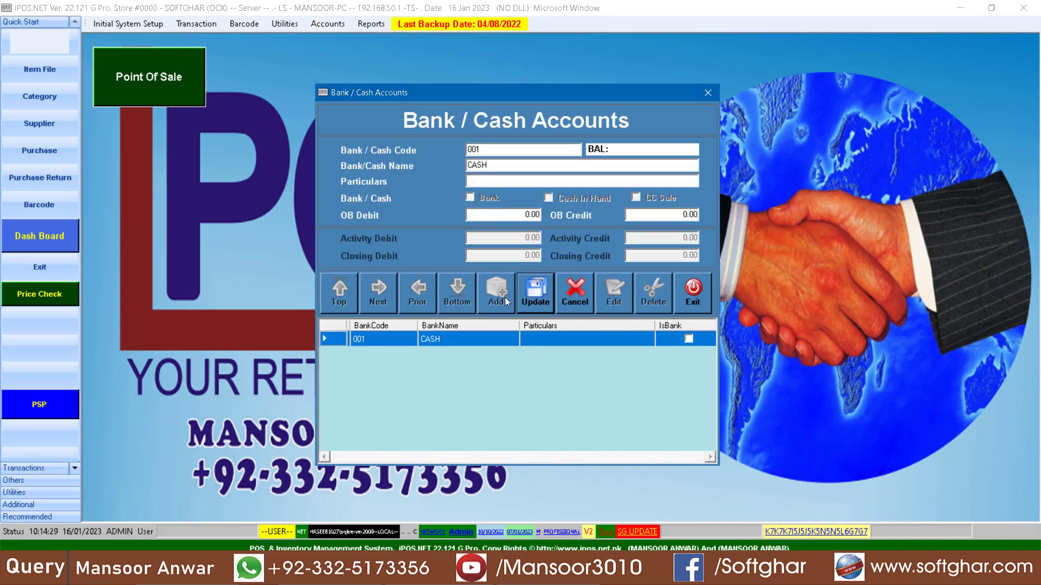
Step: Add another account named BANK, mark it as a bank account, save it and close the bank/cash accounts form
{"action": "left_click", "coordinate": [506, 297]}
{"action": "type", "text": "BANK"}
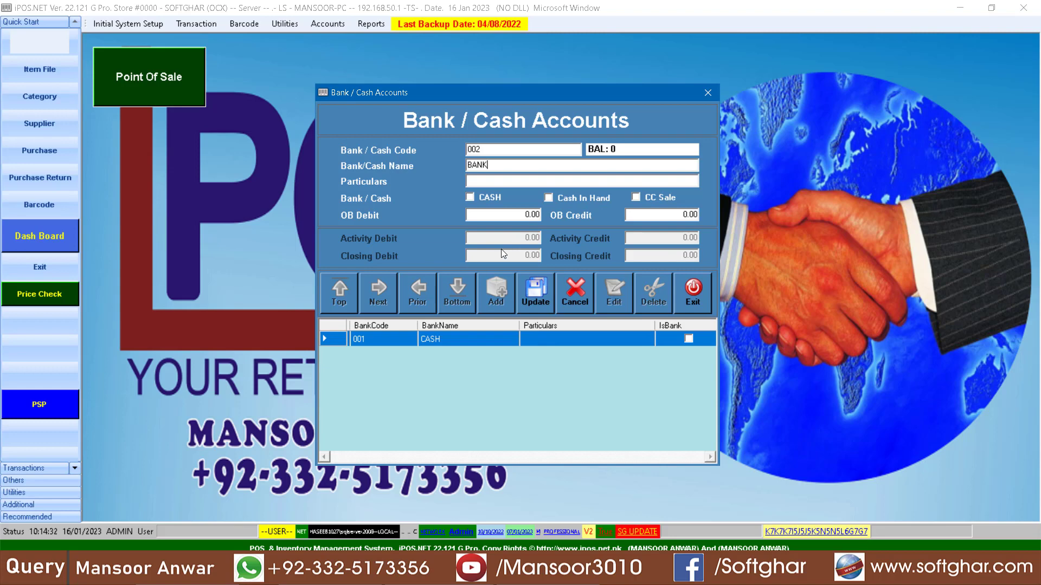
{"action": "left_click", "coordinate": [483, 200]}
{"action": "left_click", "coordinate": [536, 306]}
{"action": "left_click", "coordinate": [542, 323]}
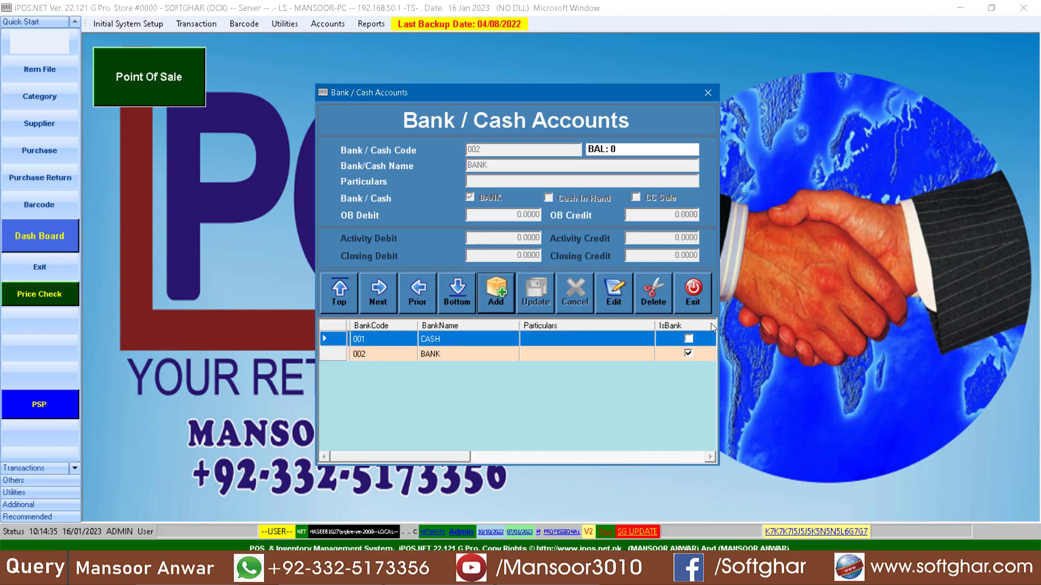
{"action": "left_click", "coordinate": [670, 291]}
{"action": "left_click", "coordinate": [613, 233]}
{"action": "left_click", "coordinate": [691, 297]}
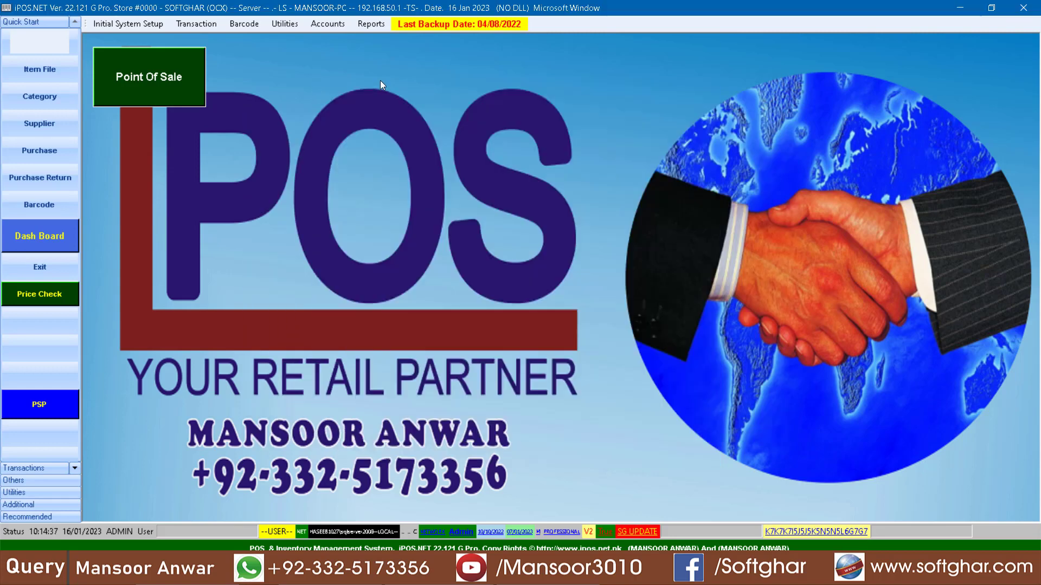
Step: Start a new ADVANCE voucher for the first listed employee, paid from the CASH account, and go to the narration
{"action": "left_click", "coordinate": [328, 24]}
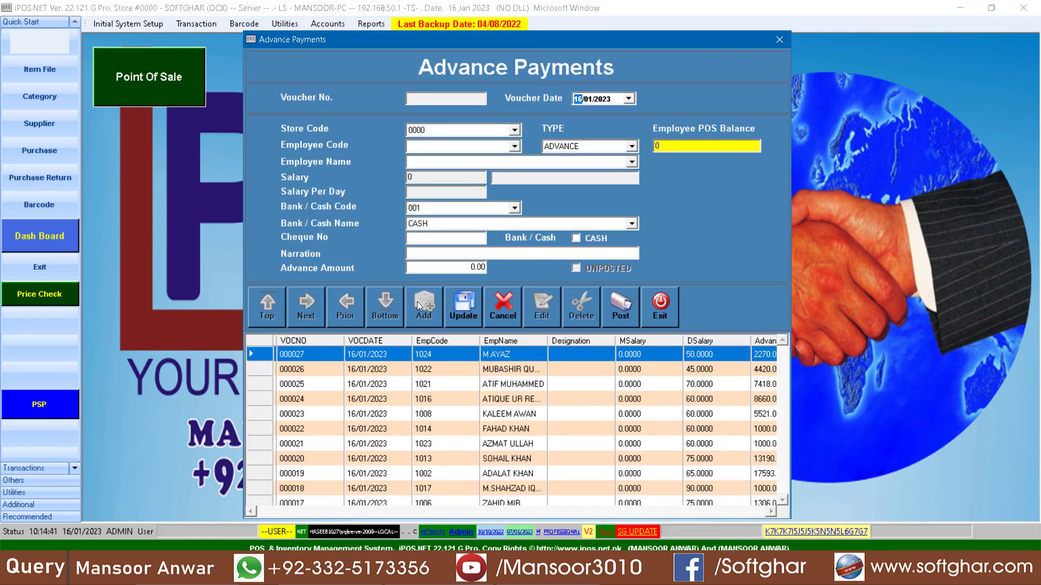
{"action": "key", "text": "Down"}
{"action": "key", "text": "Return"}
{"action": "key", "text": "Return"}
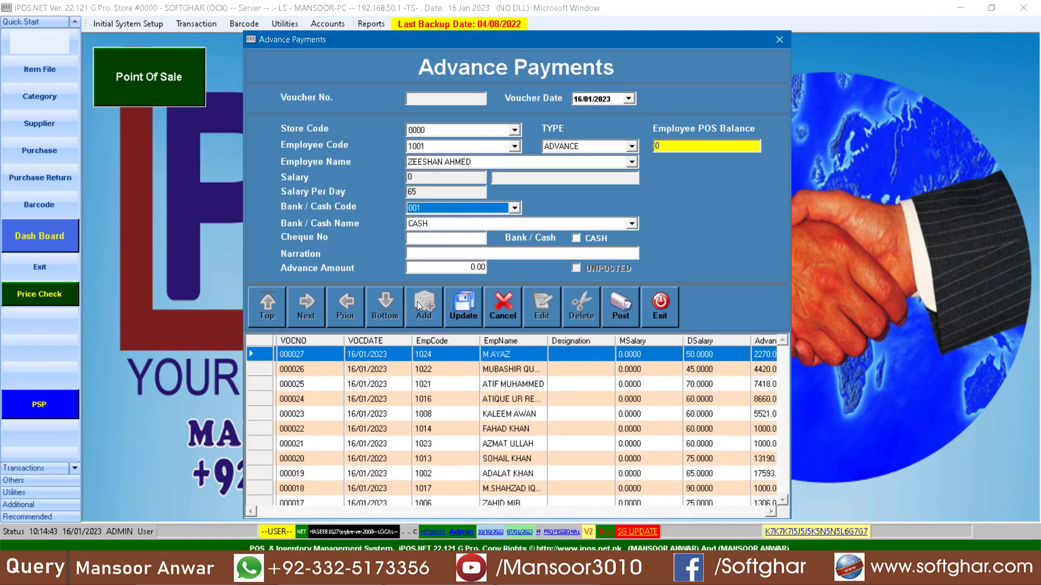
{"action": "key", "text": "Return"}
{"action": "key", "text": "Return"}
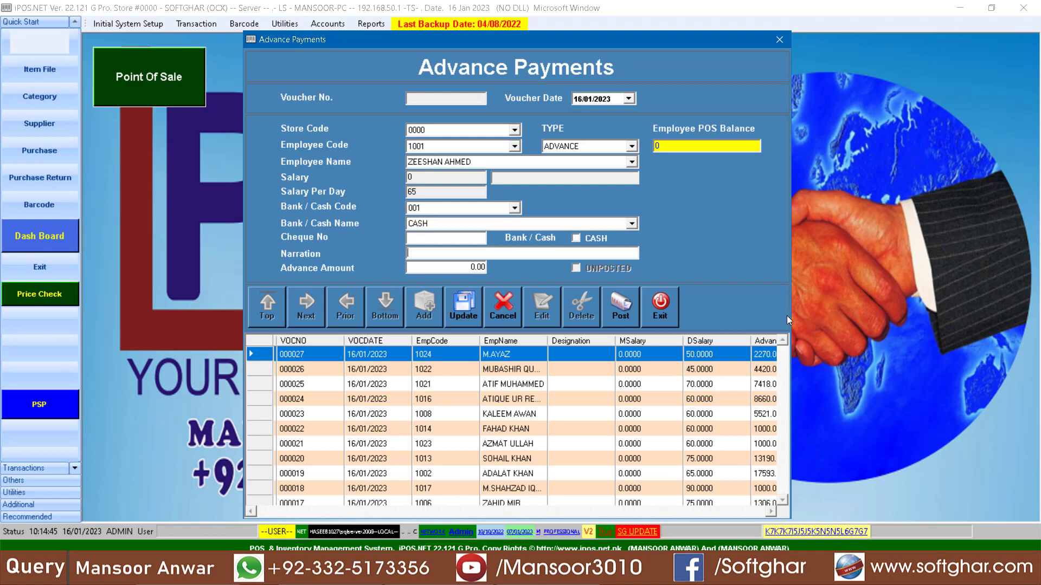
{"action": "type", "text": "64"}
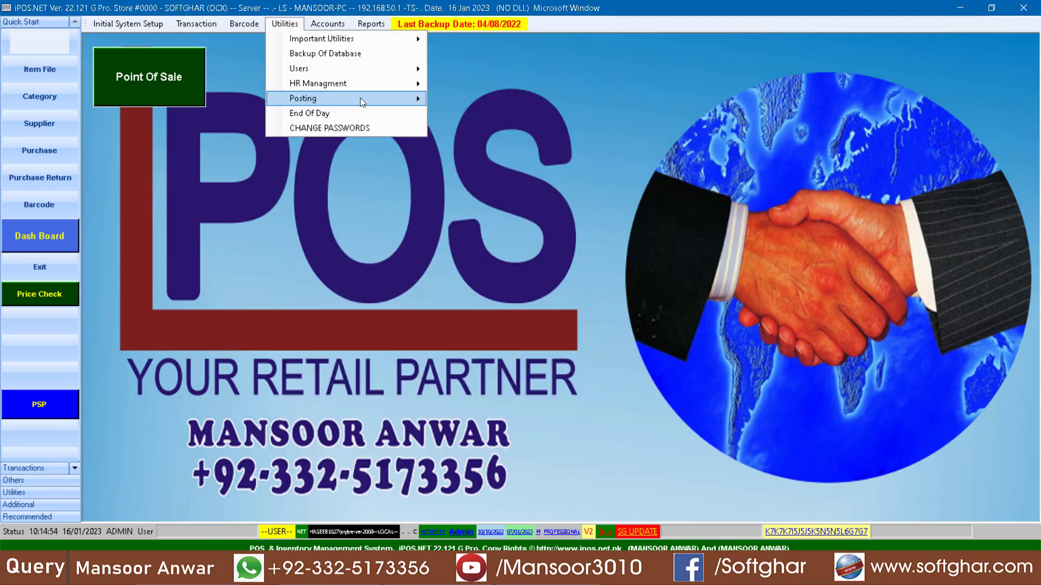
Step: Look over the Advances Return form for employee returns in HR management and close it
{"action": "mouse_move", "coordinate": [347, 83]}
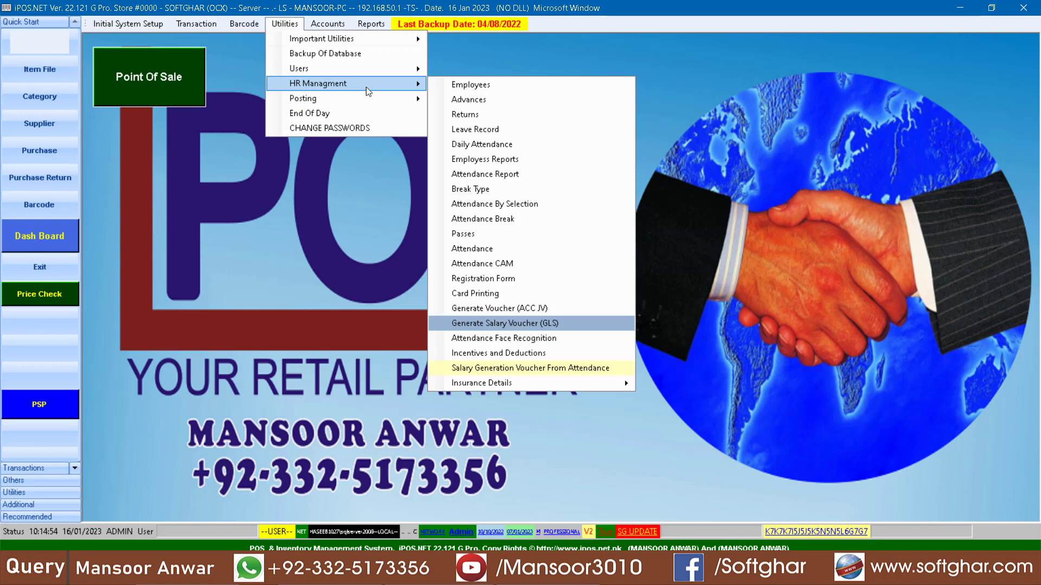
{"action": "left_click", "coordinate": [481, 115]}
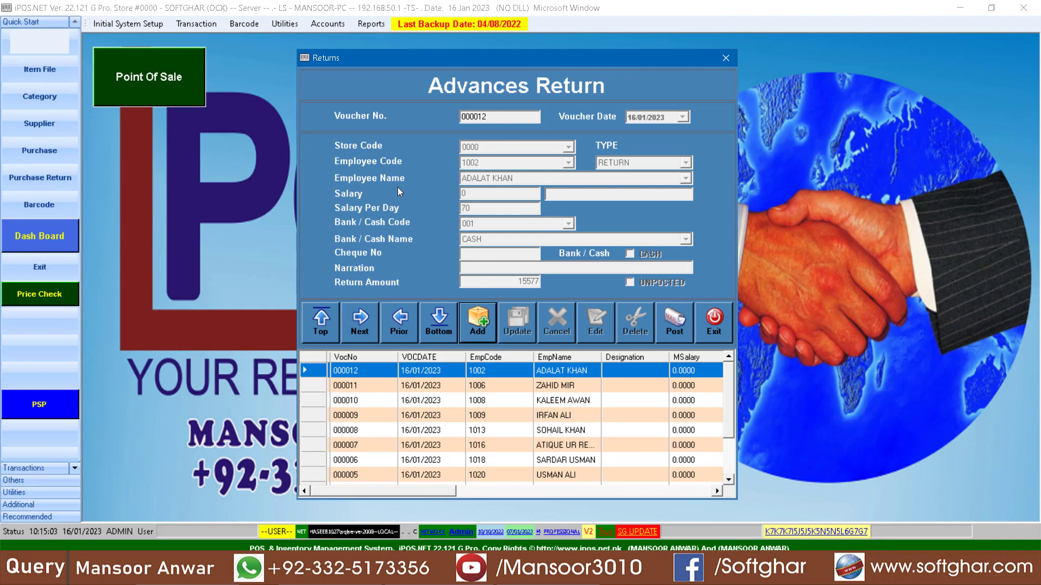
{"action": "left_click", "coordinate": [729, 336]}
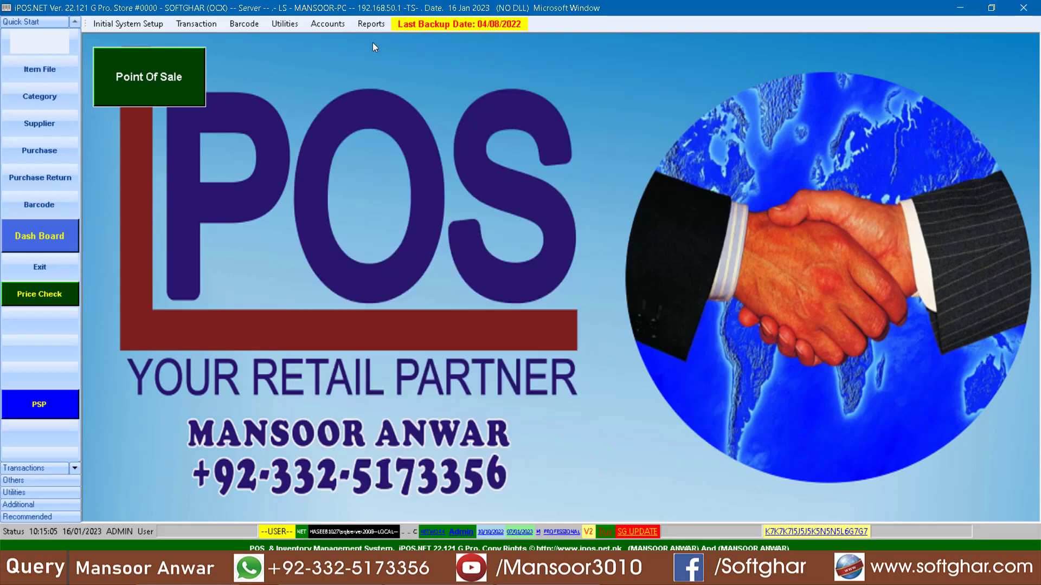
Step: Record daily attendance for the first two employees by entering their employee codes in the attendance form
{"action": "left_click", "coordinate": [285, 24]}
{"action": "mouse_move", "coordinate": [325, 83]}
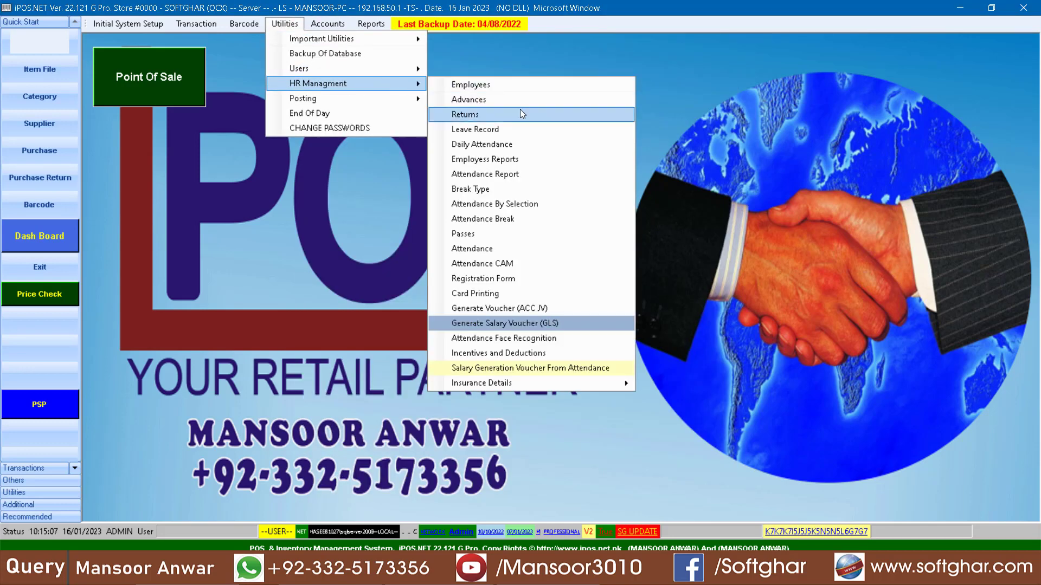
{"action": "left_click", "coordinate": [502, 144]}
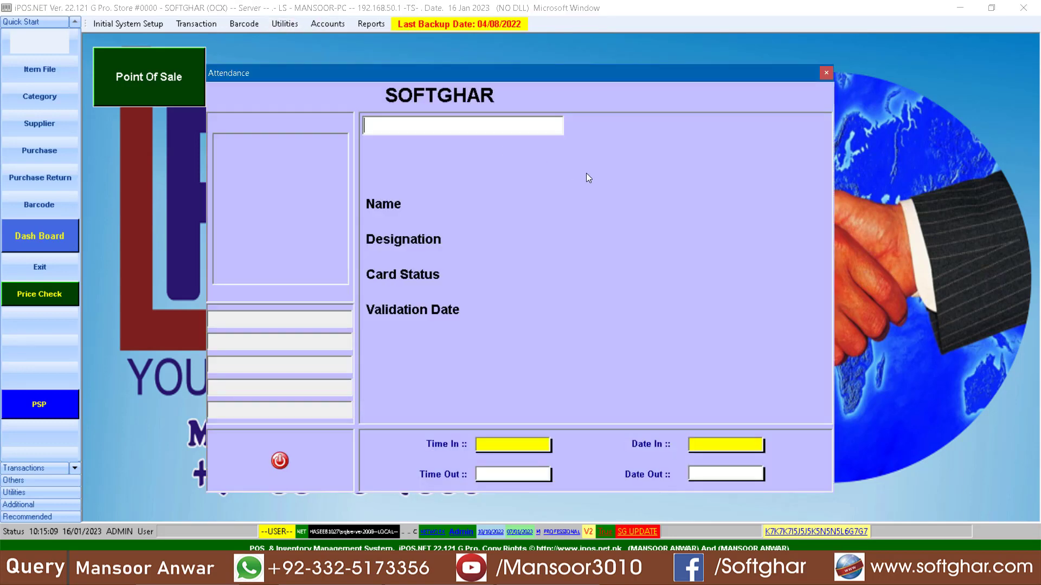
{"action": "type", "text": "100"}
{"action": "key", "text": "Return"}
{"action": "type", "text": "1001"}
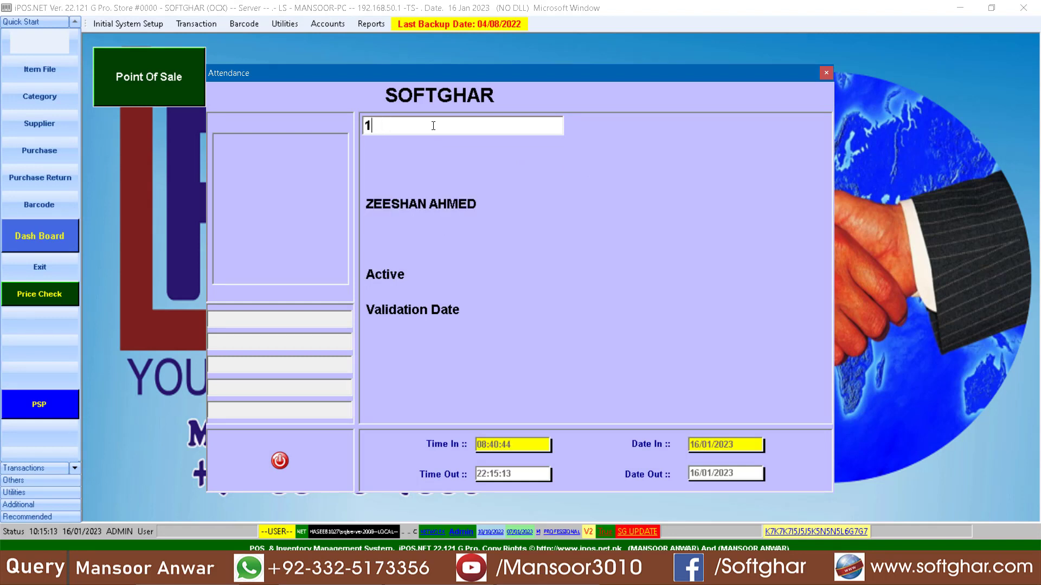
{"action": "key", "text": "Return"}
{"action": "type", "text": "/"}
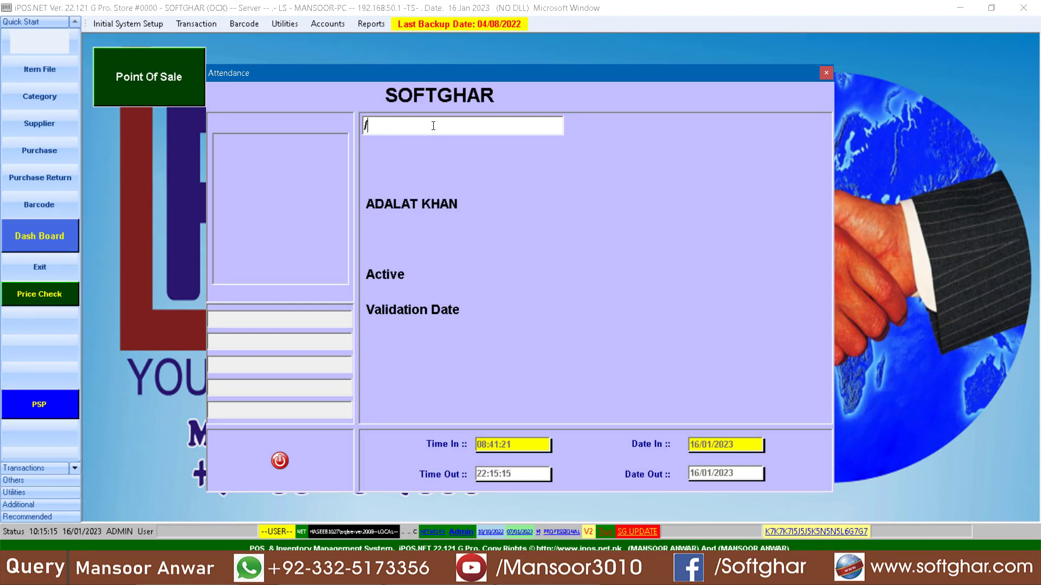
{"action": "key", "text": "Return"}
{"action": "key", "text": "Return"}
{"action": "key", "text": "BackSpace"}
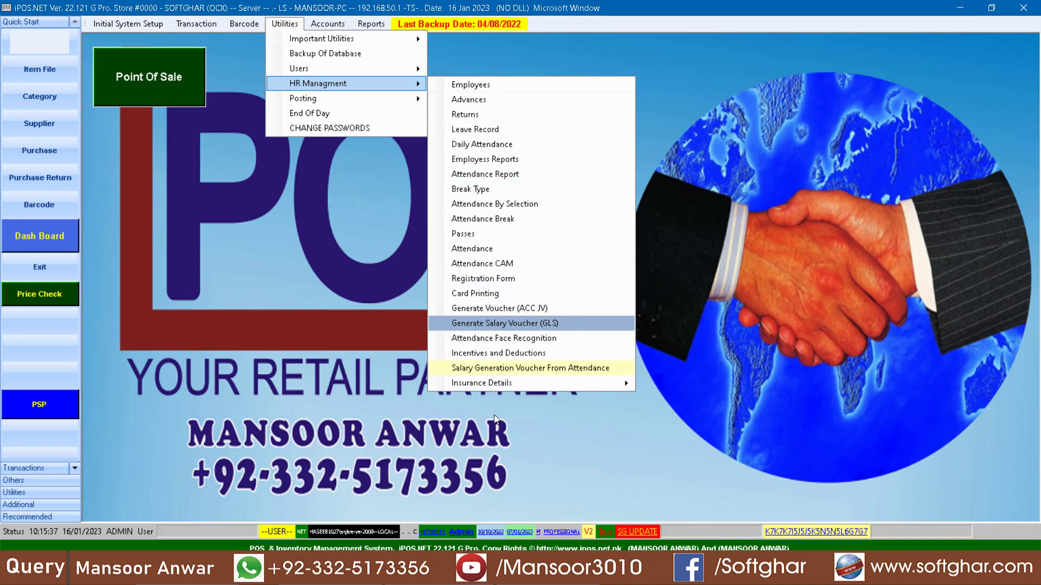
Step: Preview the salary slip of the first listed employee from Employee Reports using the default print setup, check it and close the preview
{"action": "left_click", "coordinate": [510, 161]}
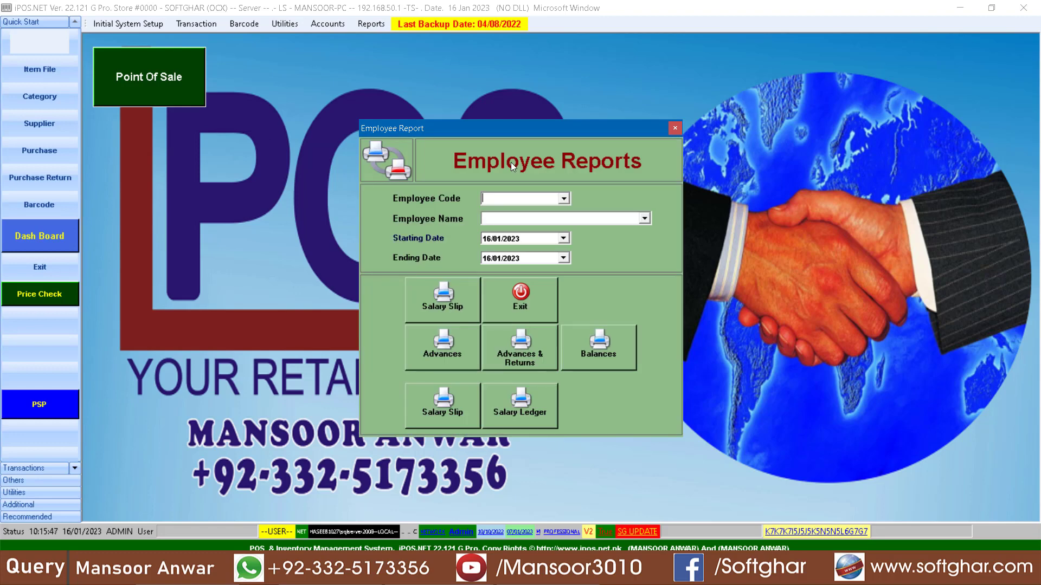
{"action": "left_click", "coordinate": [564, 198]}
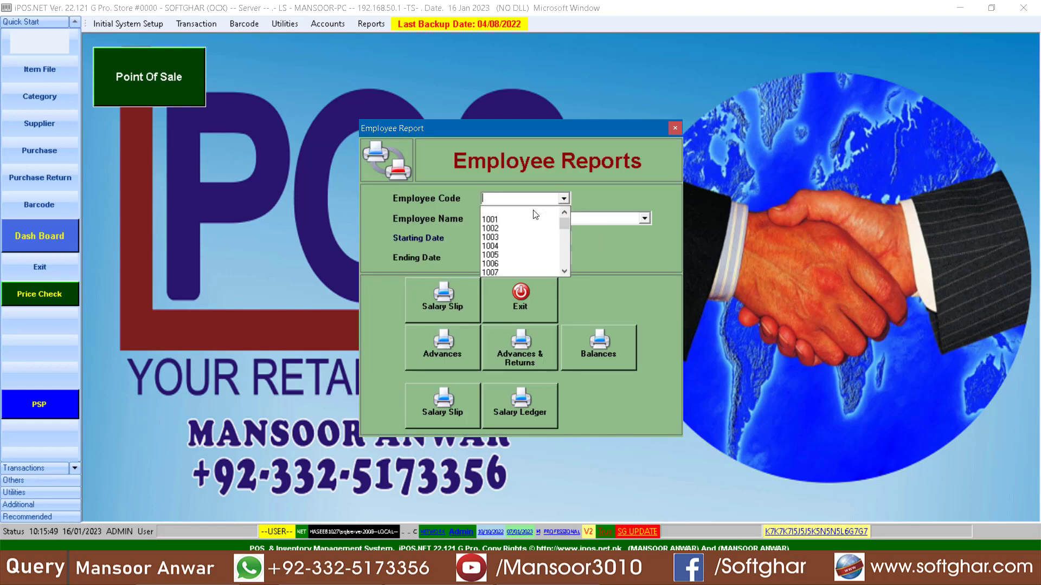
{"action": "left_click", "coordinate": [532, 211]}
{"action": "left_click", "coordinate": [437, 308]}
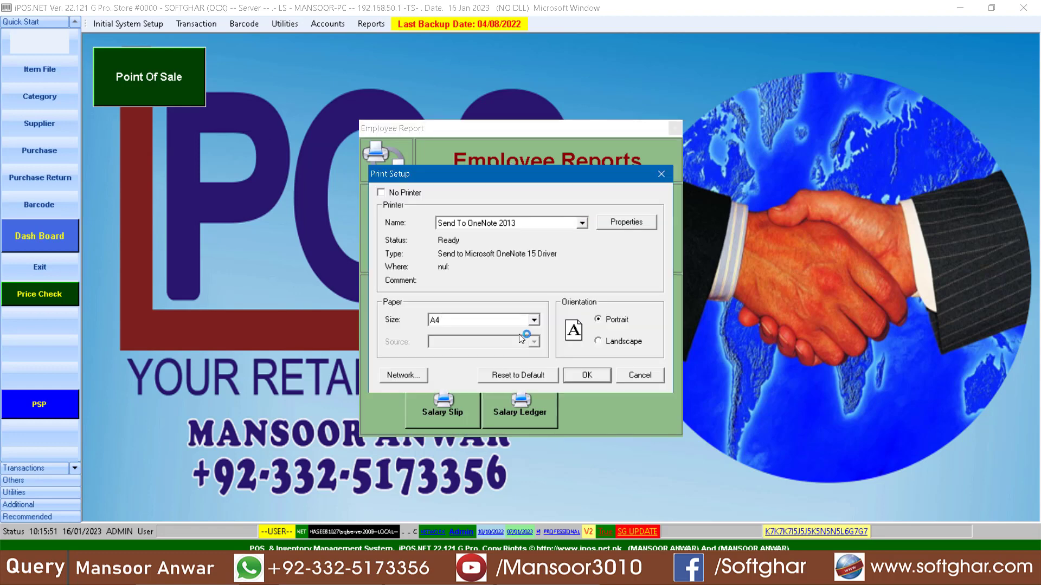
{"action": "left_click", "coordinate": [598, 375]}
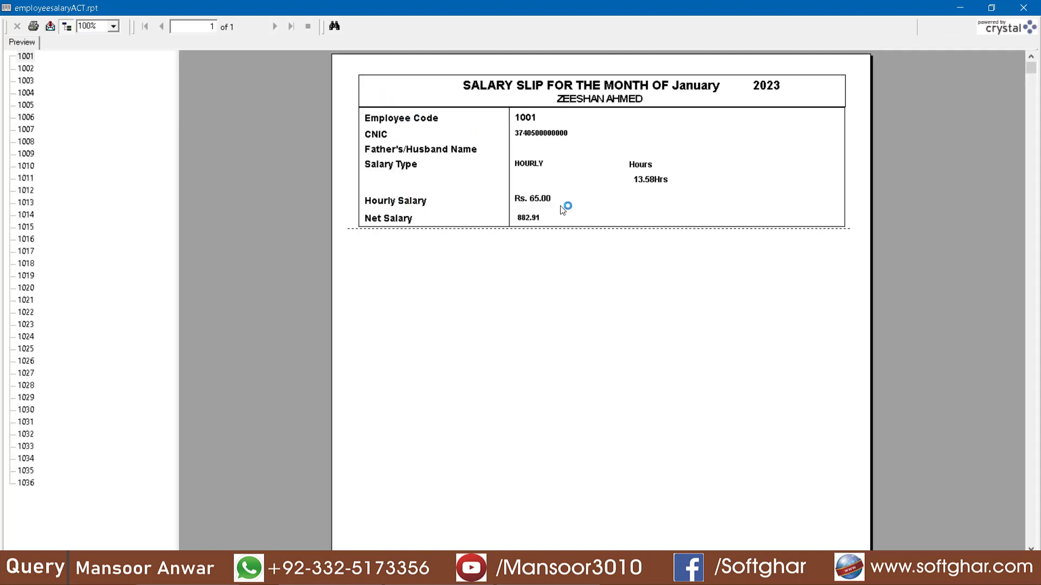
{"action": "left_click", "coordinate": [540, 221]}
{"action": "left_click", "coordinate": [661, 183]}
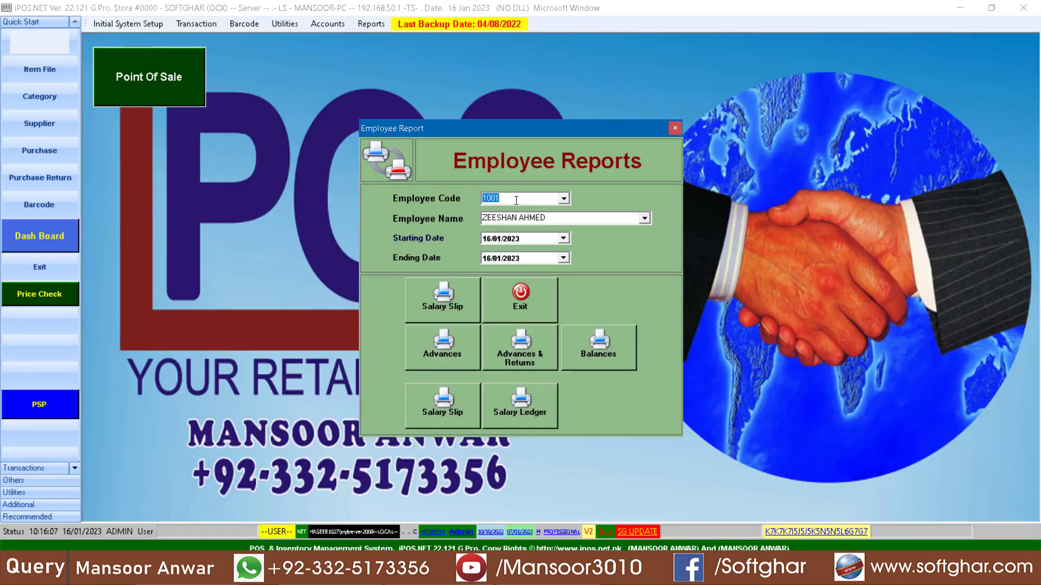
Step: Clear the employee code, preview the salary slips of all employees and close the preview
{"action": "key", "text": "BackSpace"}
{"action": "left_click", "coordinate": [461, 300]}
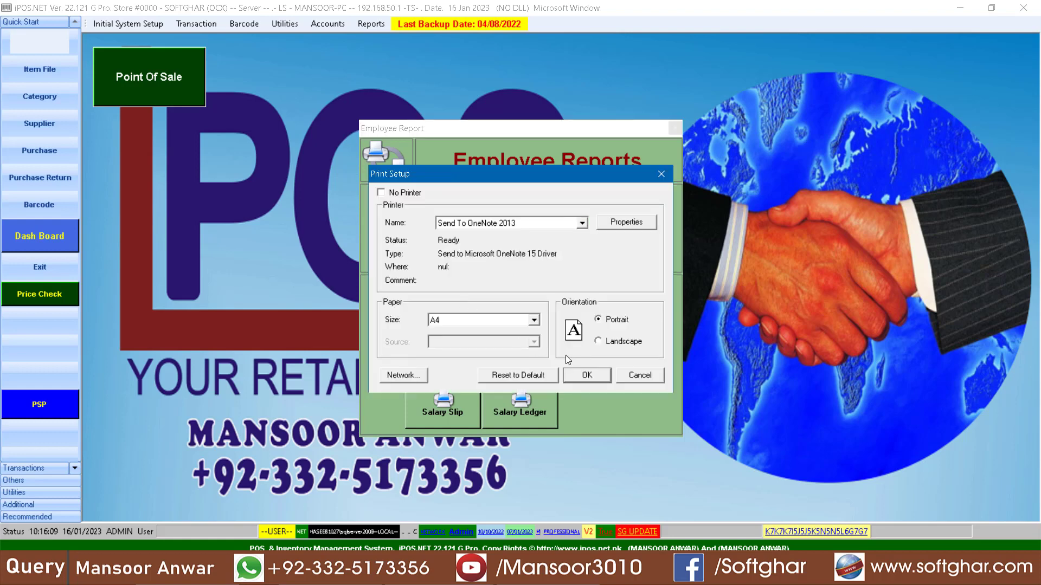
{"action": "left_click", "coordinate": [586, 375]}
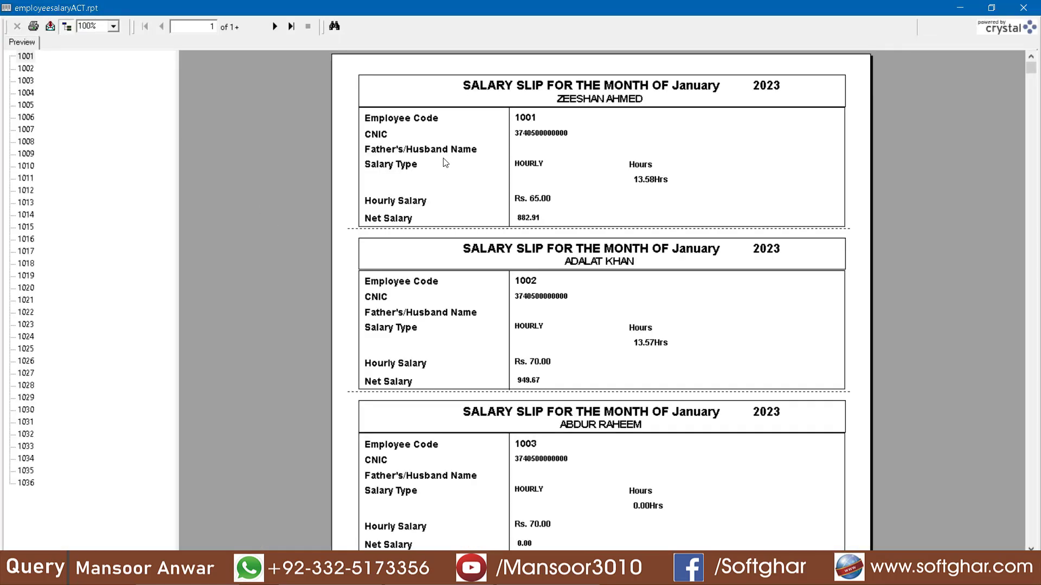
{"action": "left_click", "coordinate": [1023, 8]}
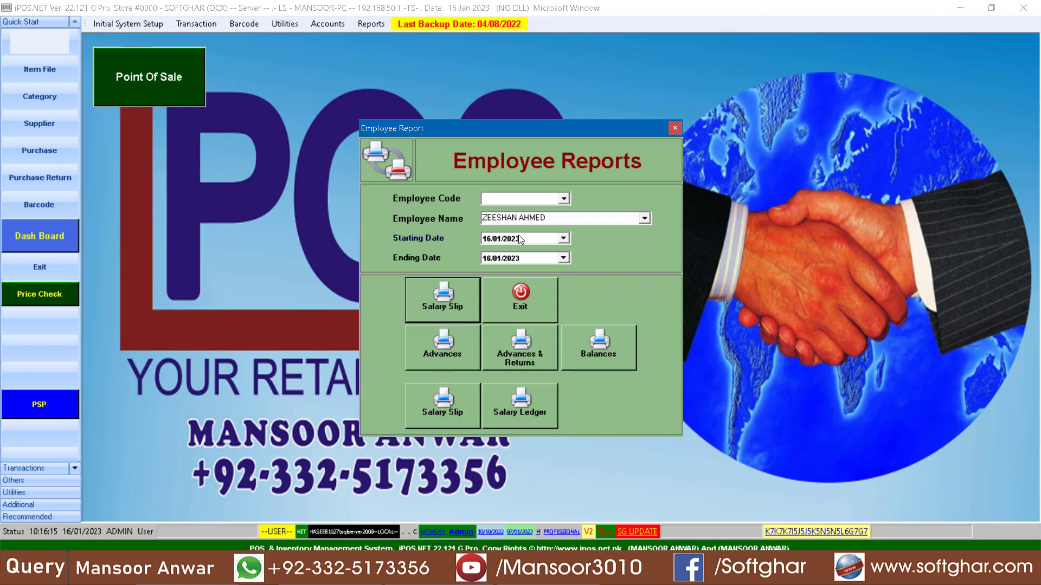
Step: Select the first employee again, preview the Advances report and close it
{"action": "left_click", "coordinate": [493, 197]}
{"action": "left_click", "coordinate": [544, 215]}
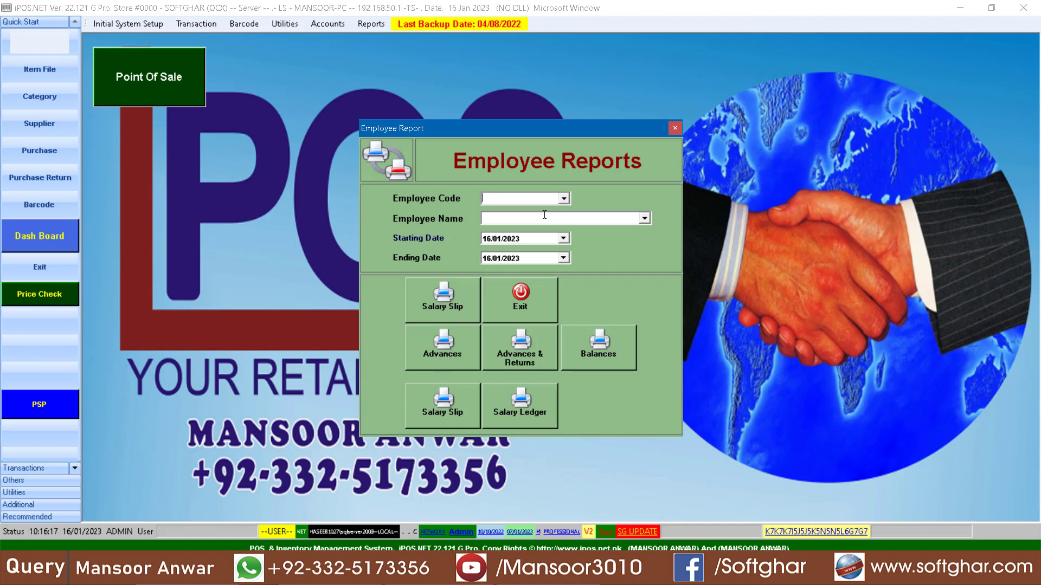
{"action": "scroll", "coordinate": [544, 215], "scroll_direction": "down", "scroll_amount": 1}
{"action": "left_click", "coordinate": [449, 351]}
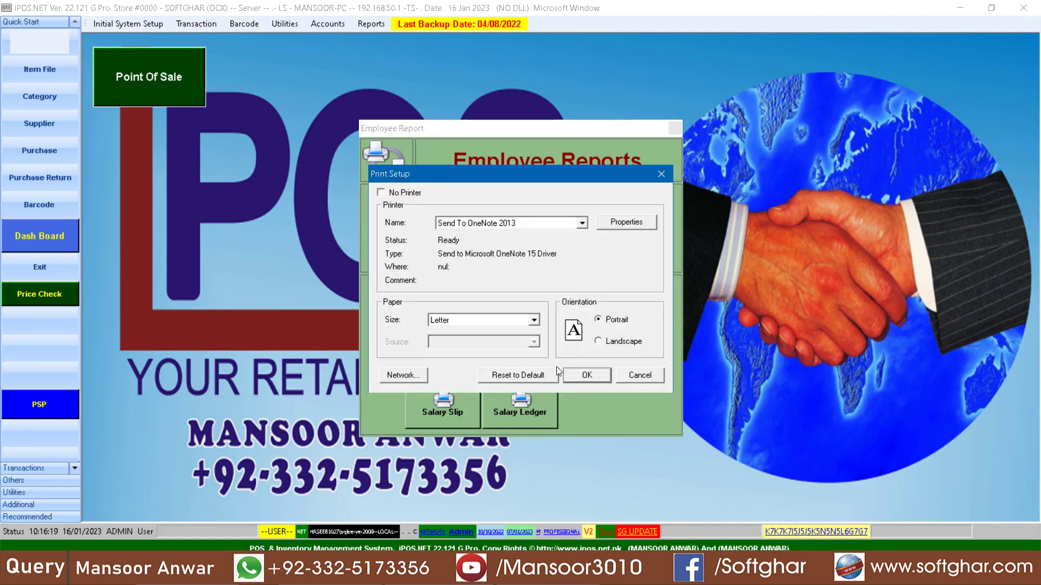
{"action": "left_click", "coordinate": [596, 374]}
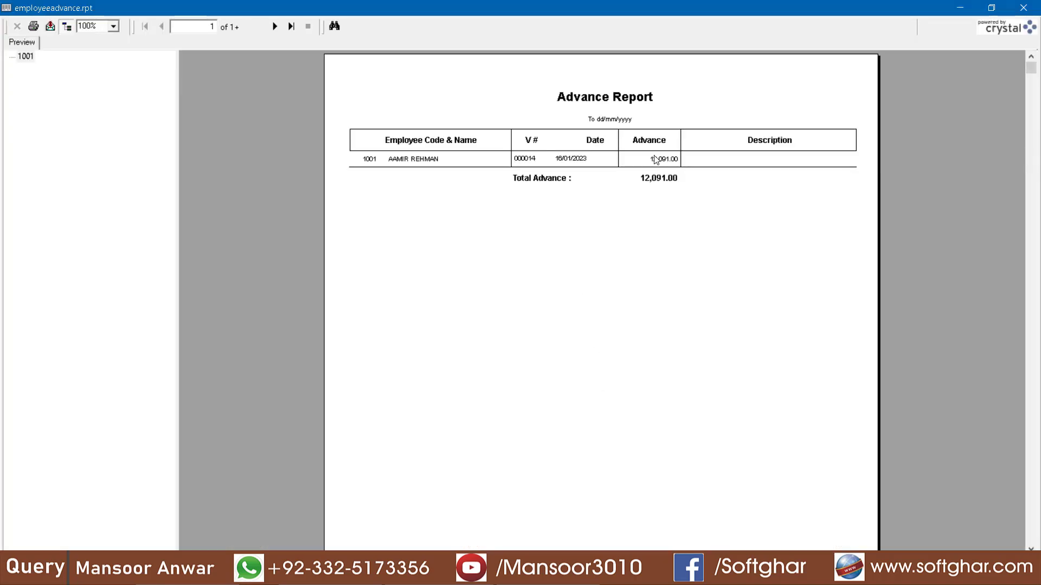
{"action": "left_click", "coordinate": [1023, 8]}
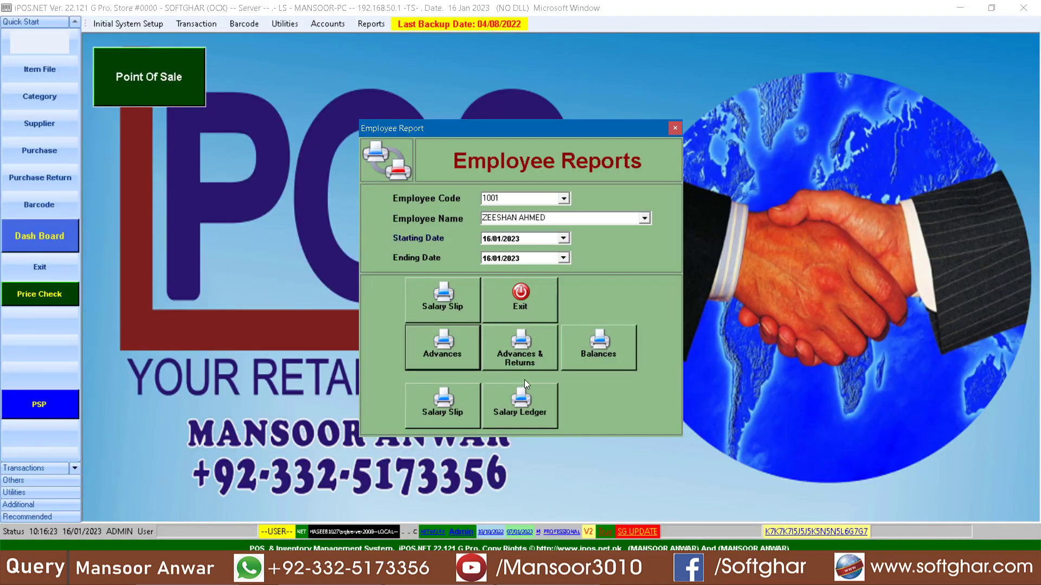
Step: Preview the Advances & Returns report for the same employee and close it
{"action": "left_click", "coordinate": [522, 362]}
{"action": "left_click", "coordinate": [591, 373]}
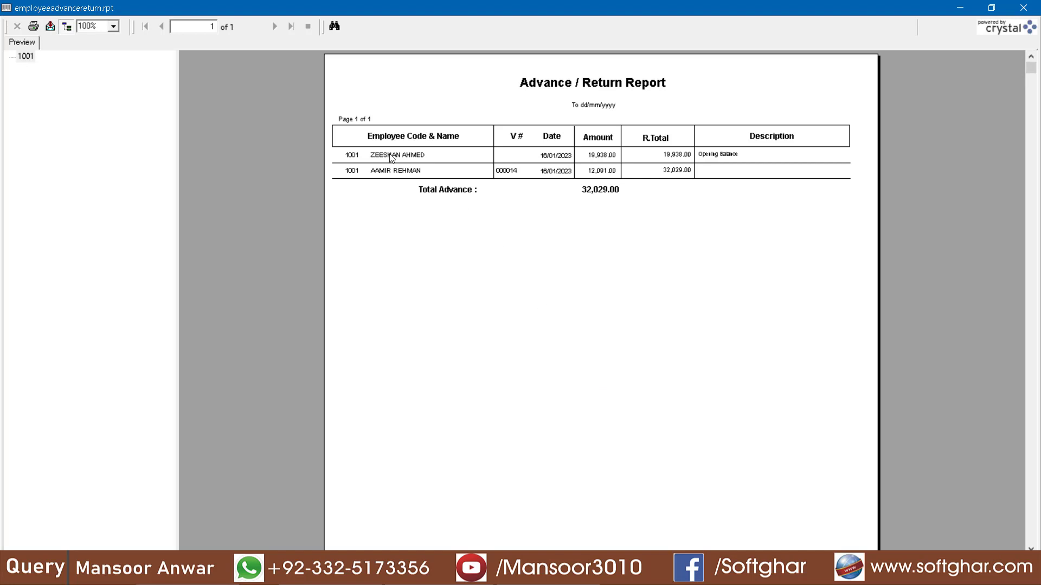
{"action": "left_click", "coordinate": [1024, 8]}
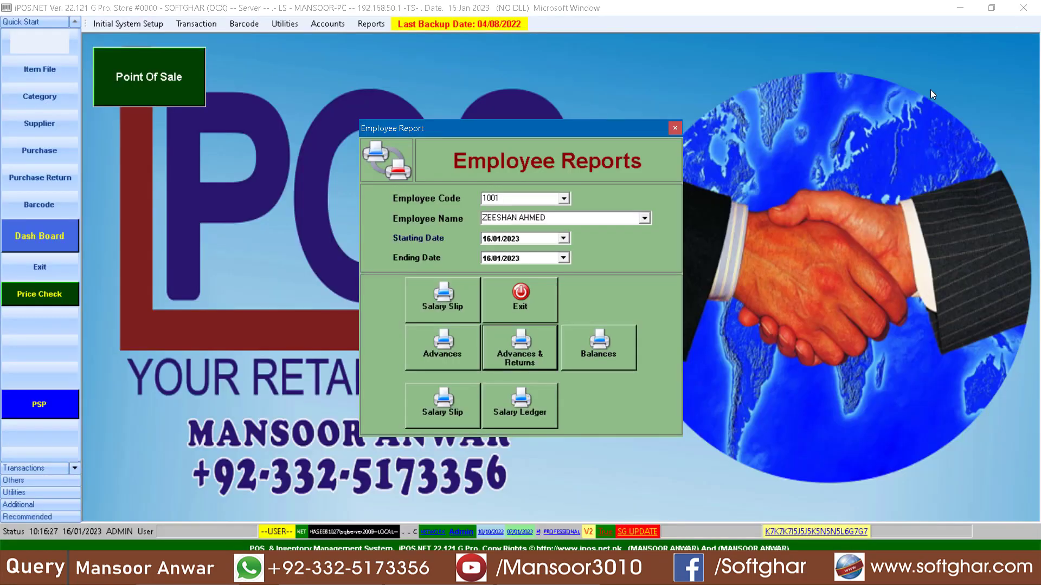
Step: Preview the employee's Balances report in landscape, close it and exit Employee Reports
{"action": "left_click", "coordinate": [607, 357]}
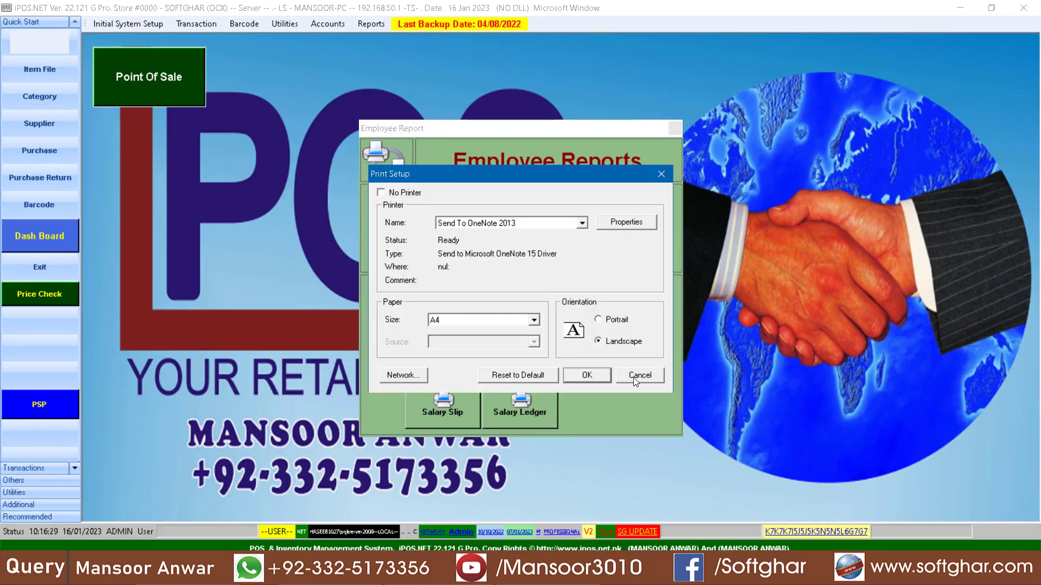
{"action": "left_click", "coordinate": [591, 373]}
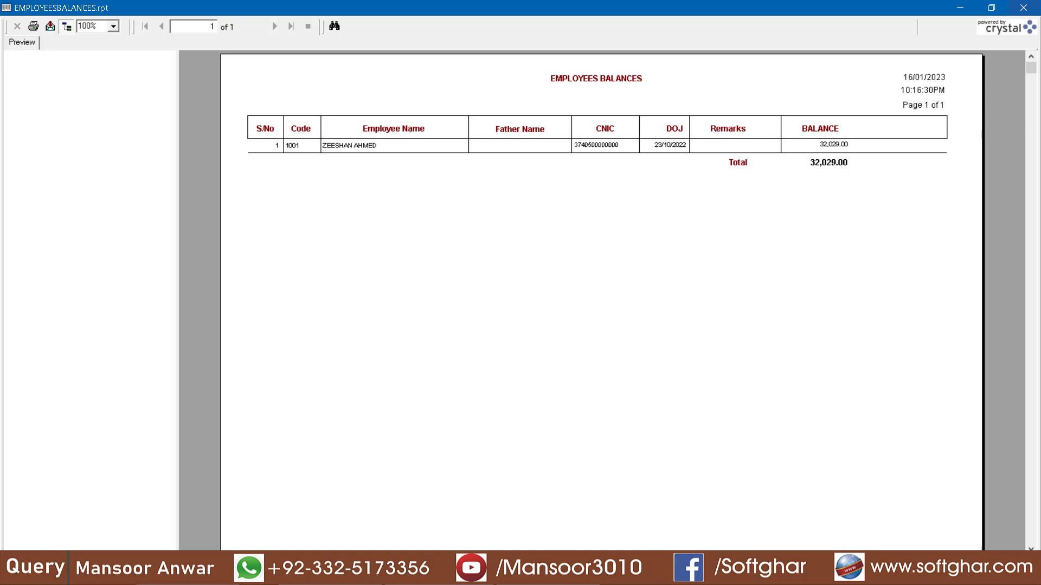
{"action": "left_click", "coordinate": [1023, 8]}
{"action": "left_click", "coordinate": [520, 297]}
Step: Open the Attendance Report, set the starting date to 01/01/2023 and generate the Monthly Attendance report for all employees
{"action": "left_click", "coordinate": [288, 25]}
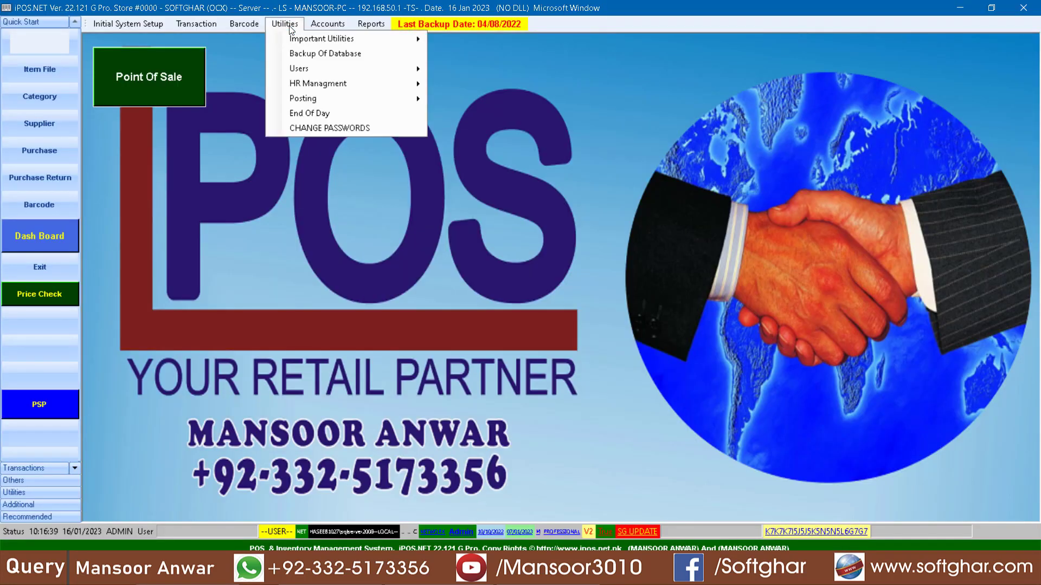
{"action": "mouse_move", "coordinate": [330, 84]}
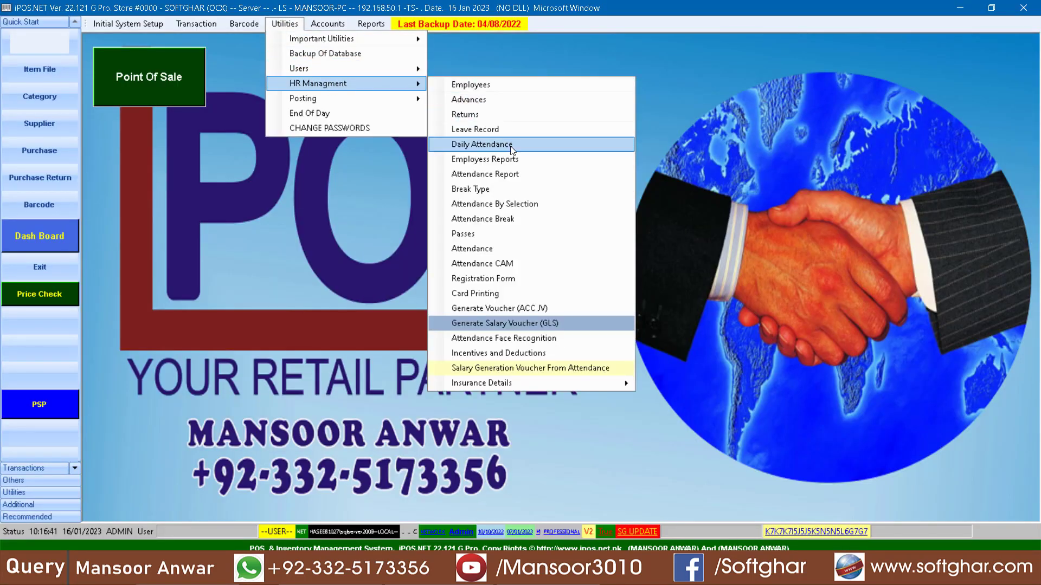
{"action": "left_click", "coordinate": [518, 175]}
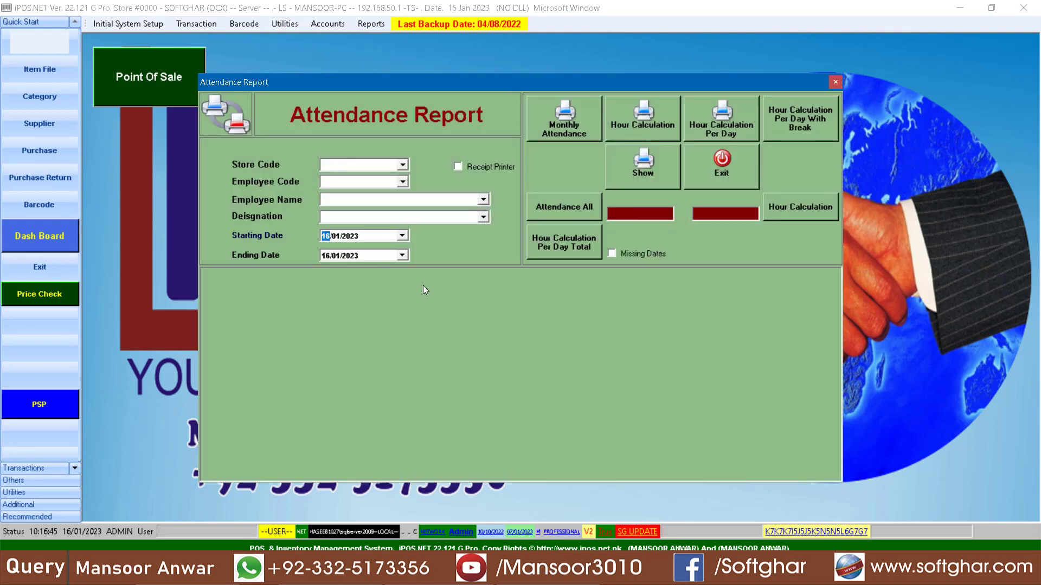
{"action": "type", "text": "01"}
{"action": "left_click", "coordinate": [558, 135]}
{"action": "left_click", "coordinate": [597, 382]}
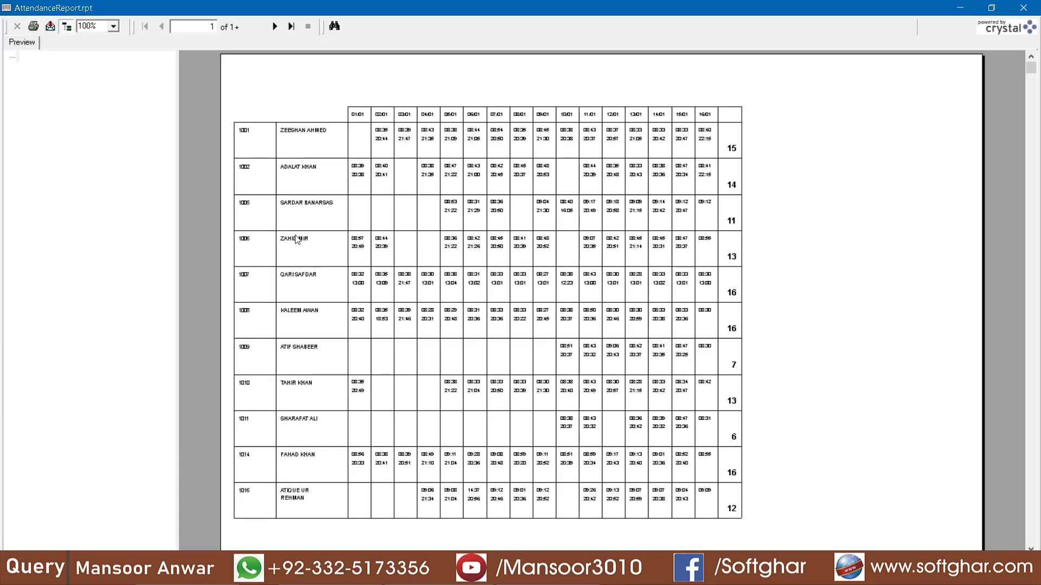
Step: Examine the daily in and out times and the attended-day totals per employee, and close the monthly attendance preview
{"action": "left_click", "coordinate": [303, 138]}
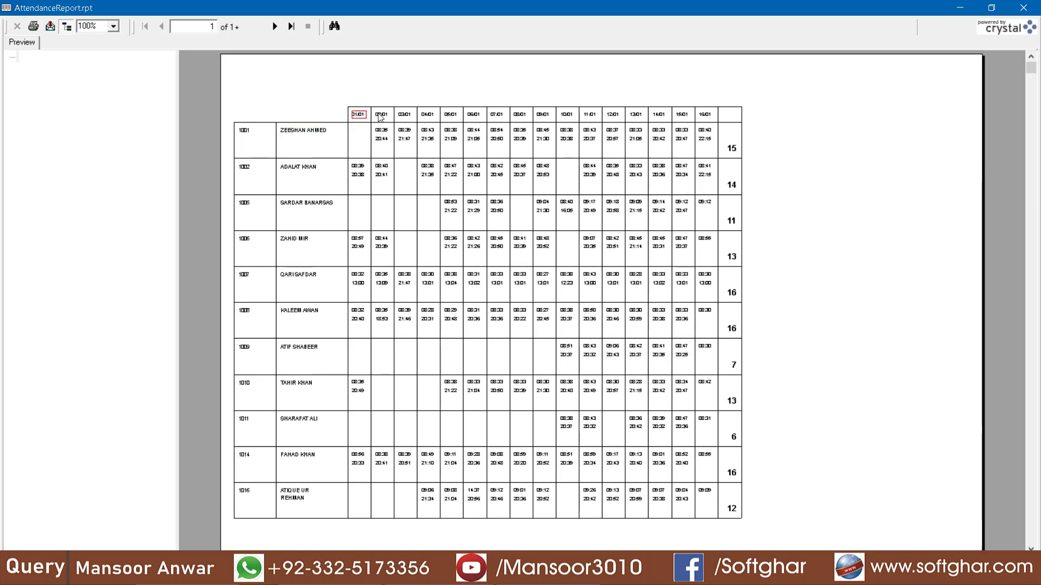
{"action": "left_click", "coordinate": [518, 141]}
{"action": "left_click", "coordinate": [734, 149]}
{"action": "left_click", "coordinate": [739, 188]}
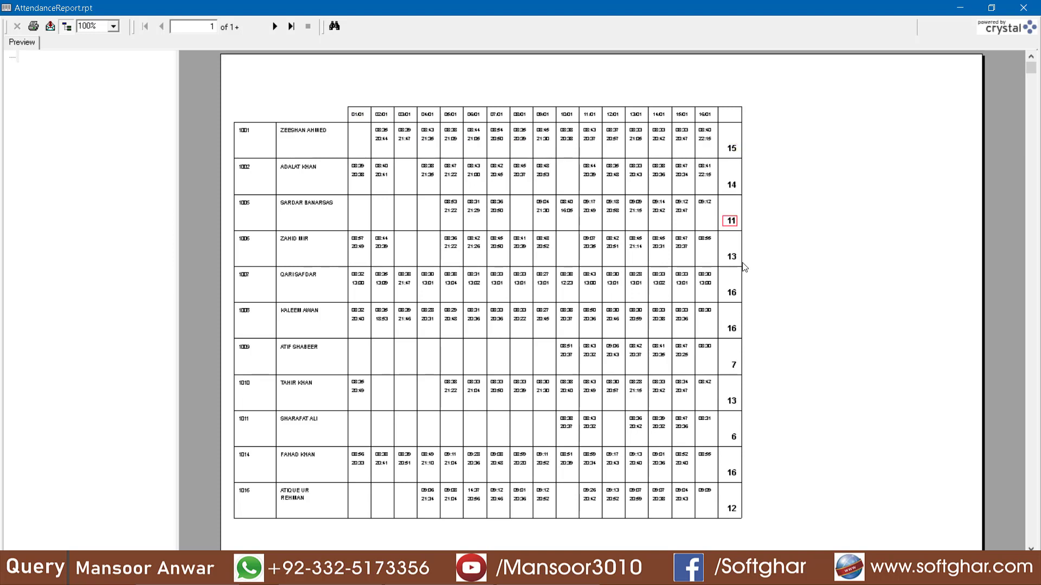
{"action": "left_click", "coordinate": [1023, 7]}
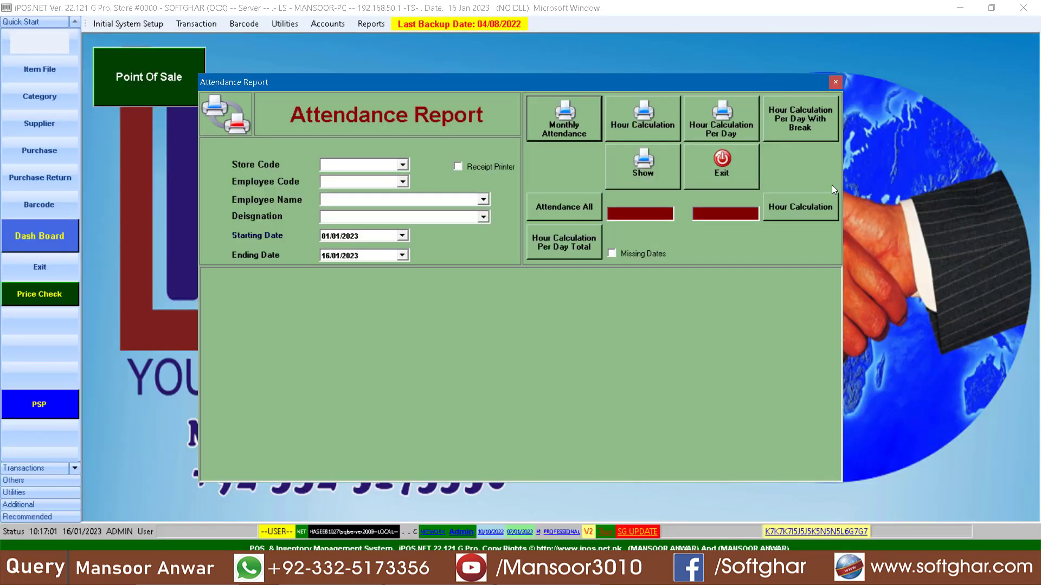
Step: Generate the Hour Calculation Per Day With Break report, examine the first employee's daily hours and total, and close the preview
{"action": "left_click", "coordinate": [815, 126]}
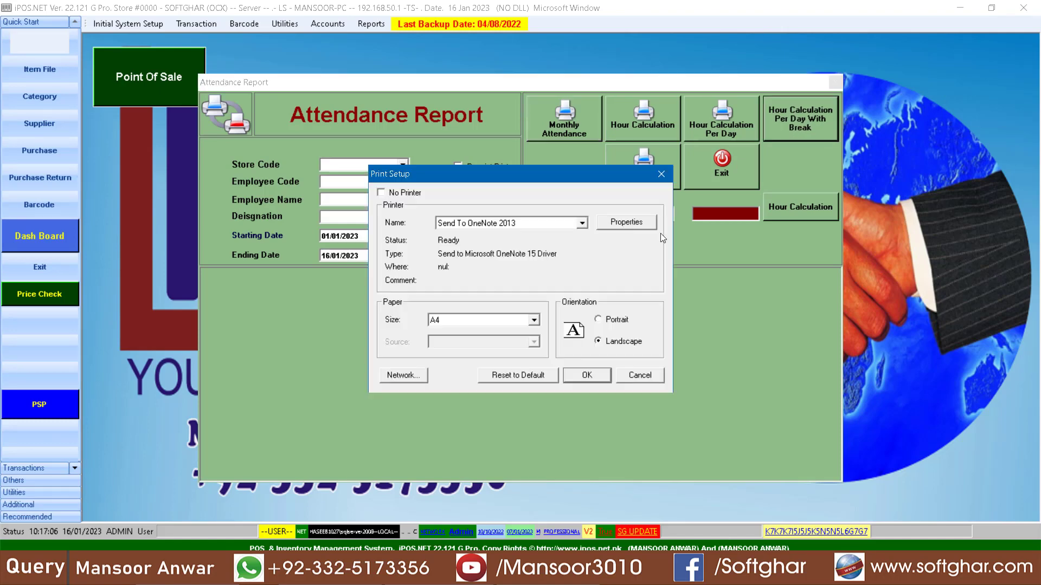
{"action": "left_click", "coordinate": [588, 376]}
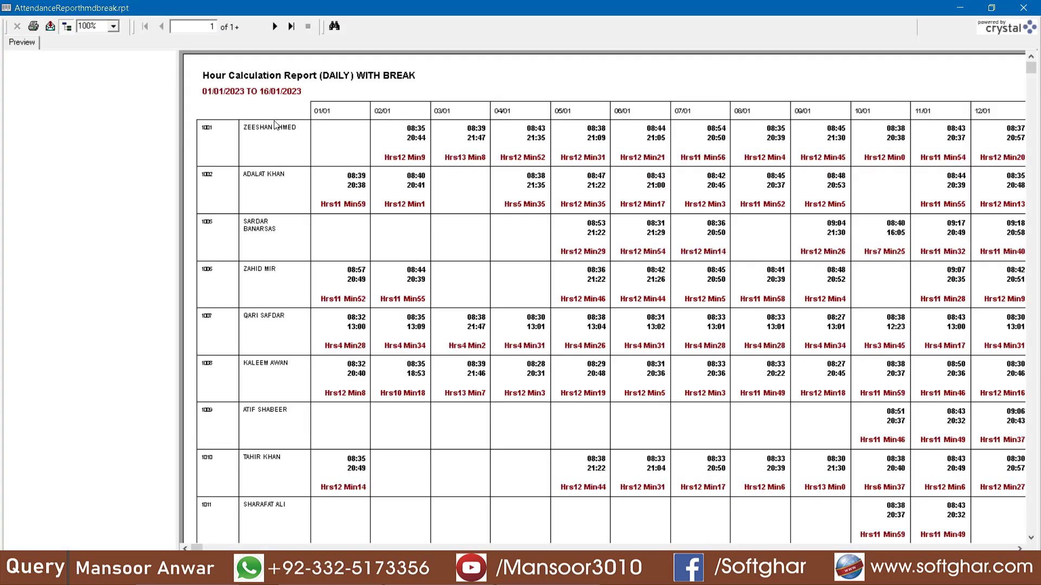
{"action": "left_click", "coordinate": [274, 134]}
{"action": "left_click", "coordinate": [418, 137]}
{"action": "left_click", "coordinate": [415, 158]}
{"action": "left_click", "coordinate": [481, 164]}
{"action": "left_click", "coordinate": [1008, 548]}
{"action": "left_click", "coordinate": [649, 150]}
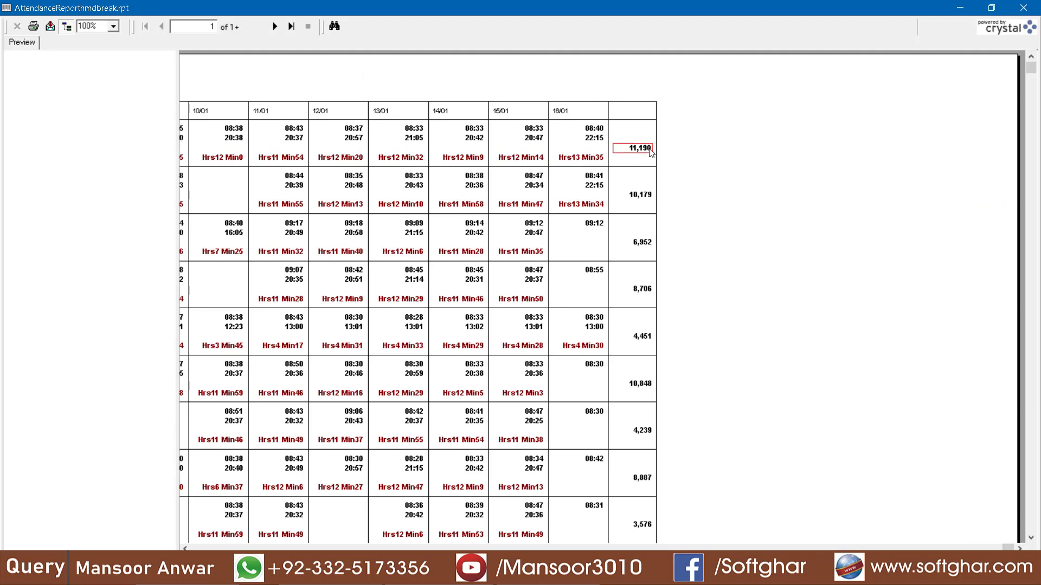
{"action": "left_click", "coordinate": [1023, 8]}
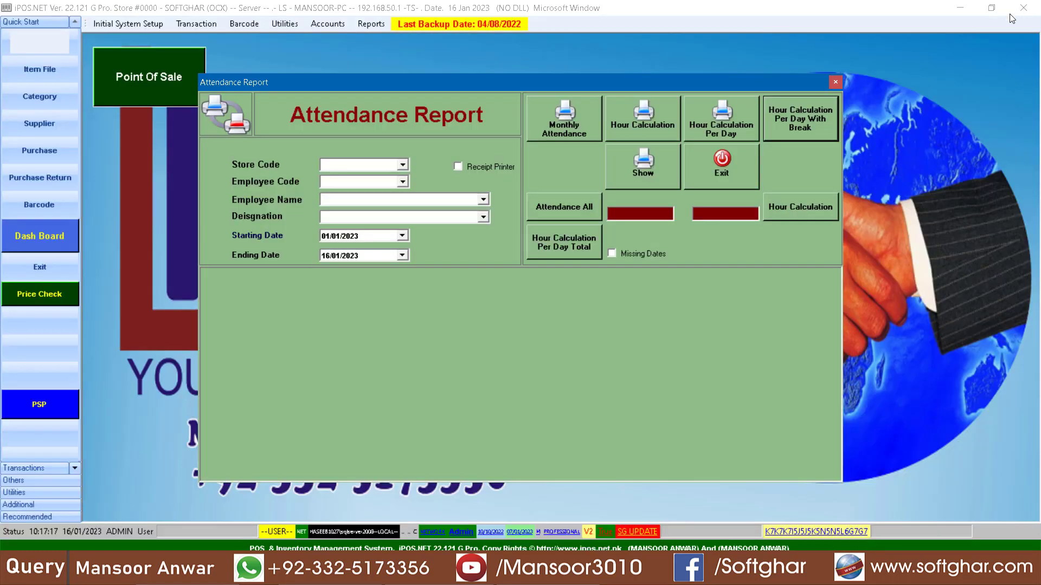
Step: Preview the Attendance All report in landscape for all employees, and close the preview
{"action": "left_click", "coordinate": [567, 215]}
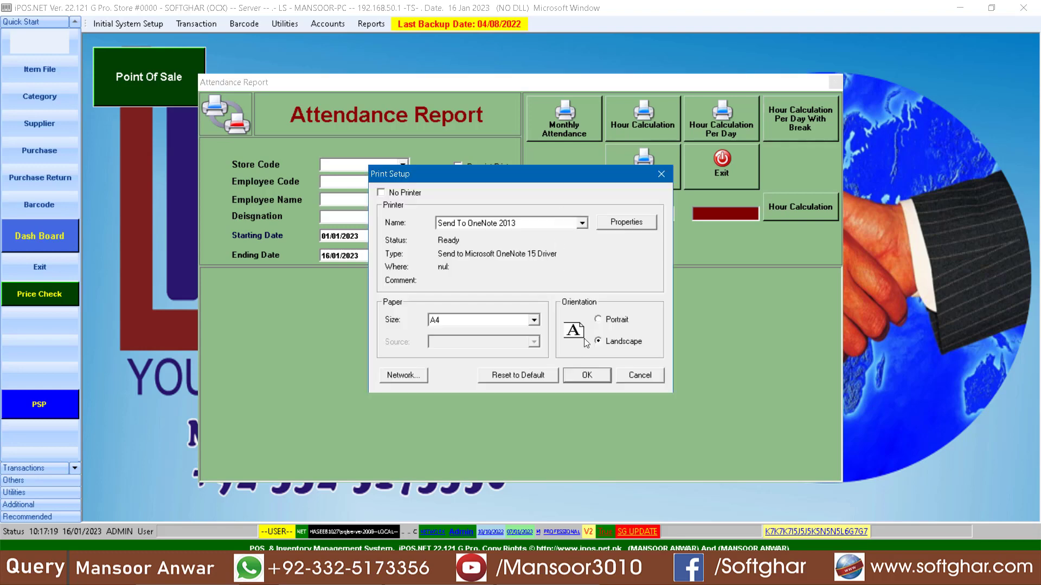
{"action": "left_click", "coordinate": [575, 374]}
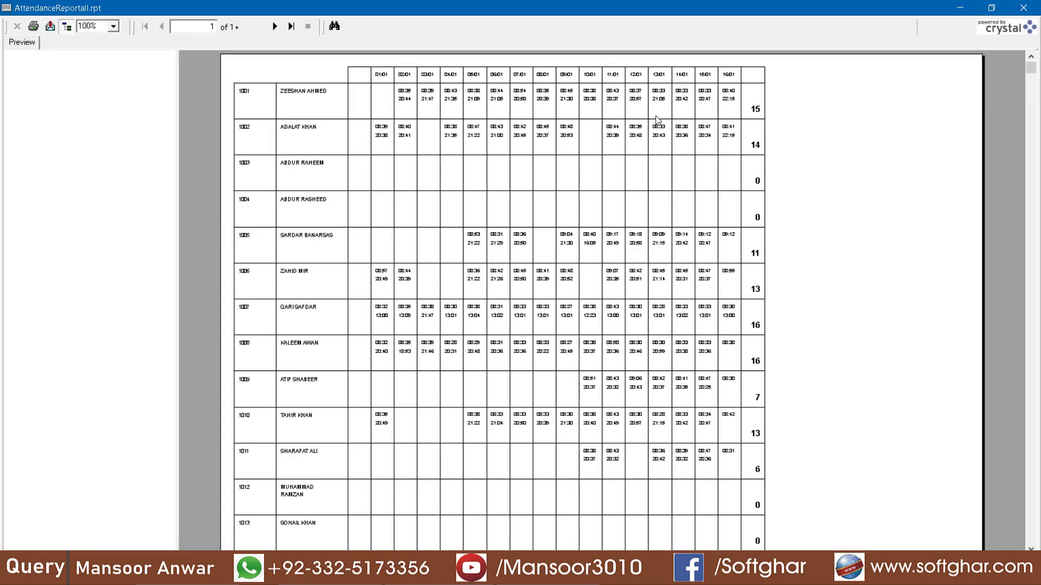
{"action": "left_click", "coordinate": [1027, 7]}
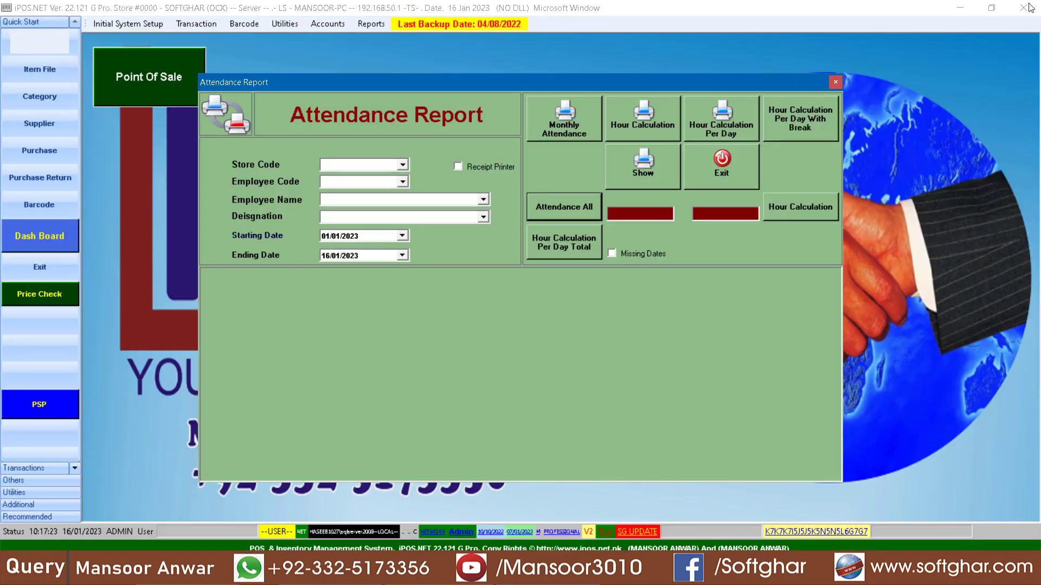
Step: Select the first employee by code, preview the Hour Calculation report for that employee, and close the preview
{"action": "left_click", "coordinate": [403, 182]}
{"action": "left_click", "coordinate": [347, 200]}
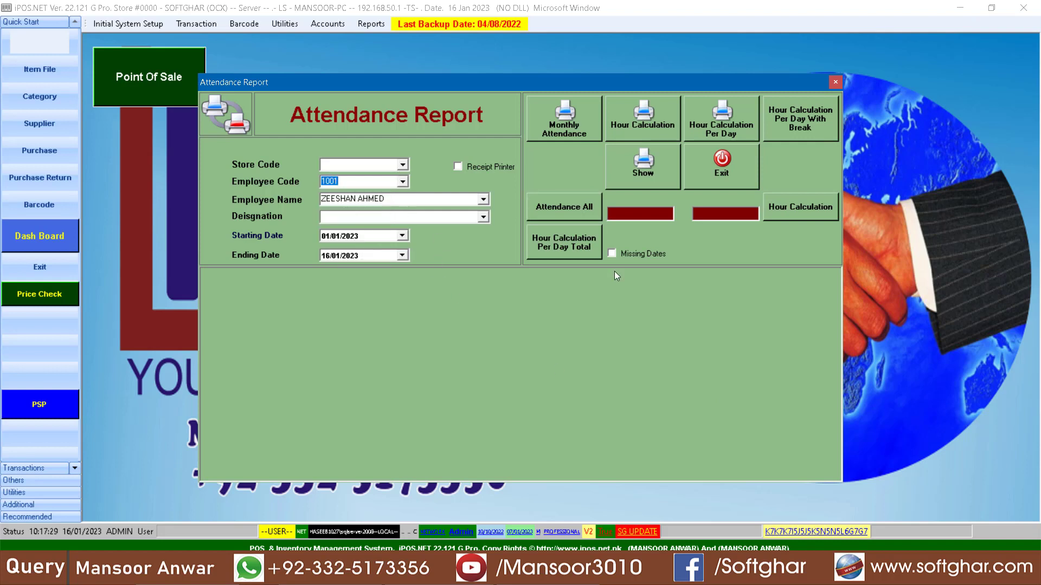
{"action": "left_click", "coordinate": [812, 213]}
{"action": "left_click", "coordinate": [588, 374]}
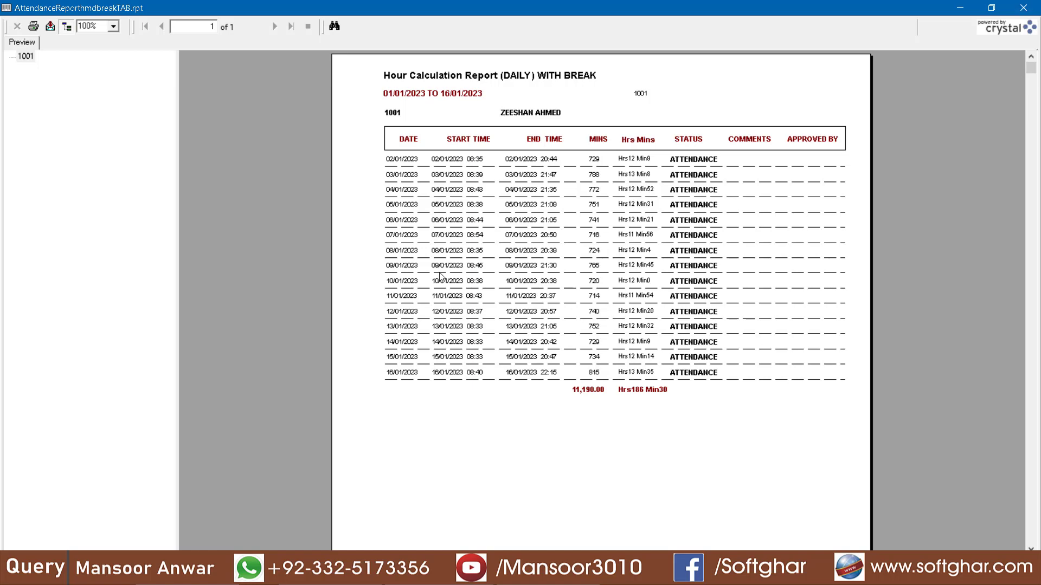
{"action": "left_click", "coordinate": [1023, 7]}
Step: Show the selected employee's attendance records, look through the list, and show it again with Missing Dates enabled
{"action": "left_click", "coordinate": [633, 157]}
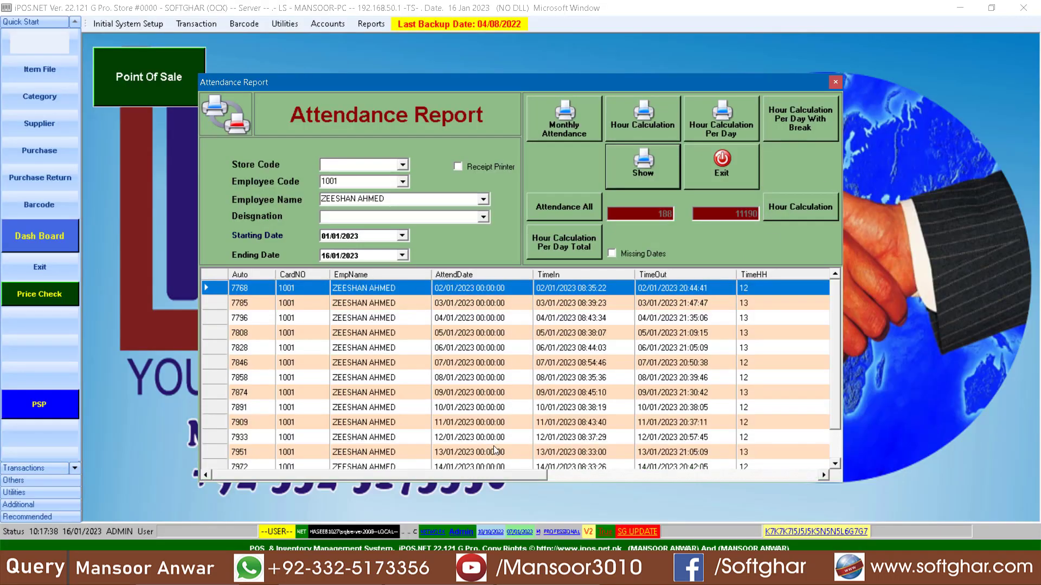
{"action": "left_click", "coordinate": [449, 395]}
{"action": "scroll", "coordinate": [576, 390], "scroll_direction": "down", "scroll_amount": 1}
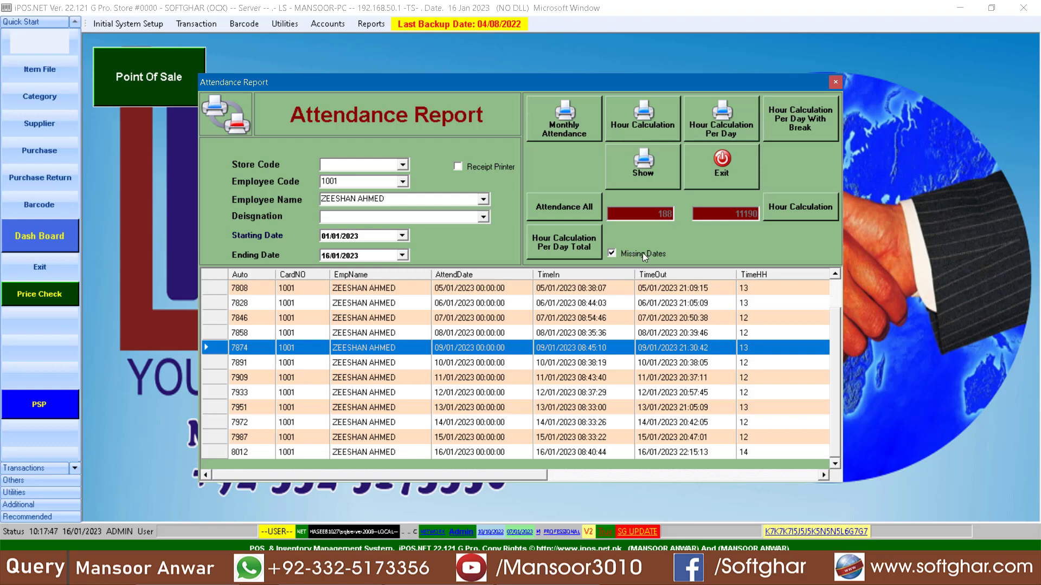
{"action": "left_click", "coordinate": [645, 173]}
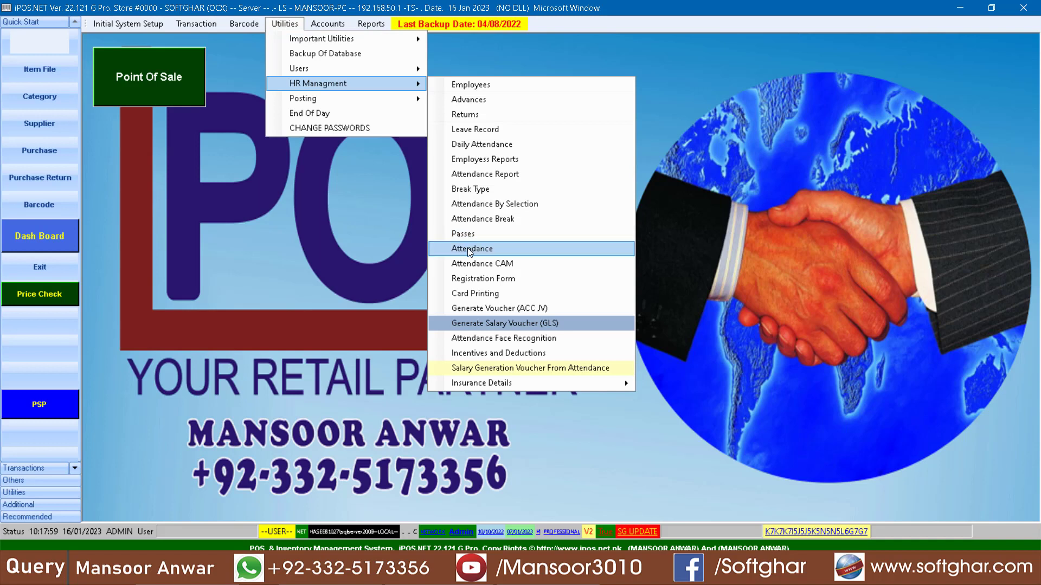
Step: Generate the employees' salary vouchers with the generation month set to 01/01/2023, look through the list, and close the window
{"action": "left_click", "coordinate": [512, 309]}
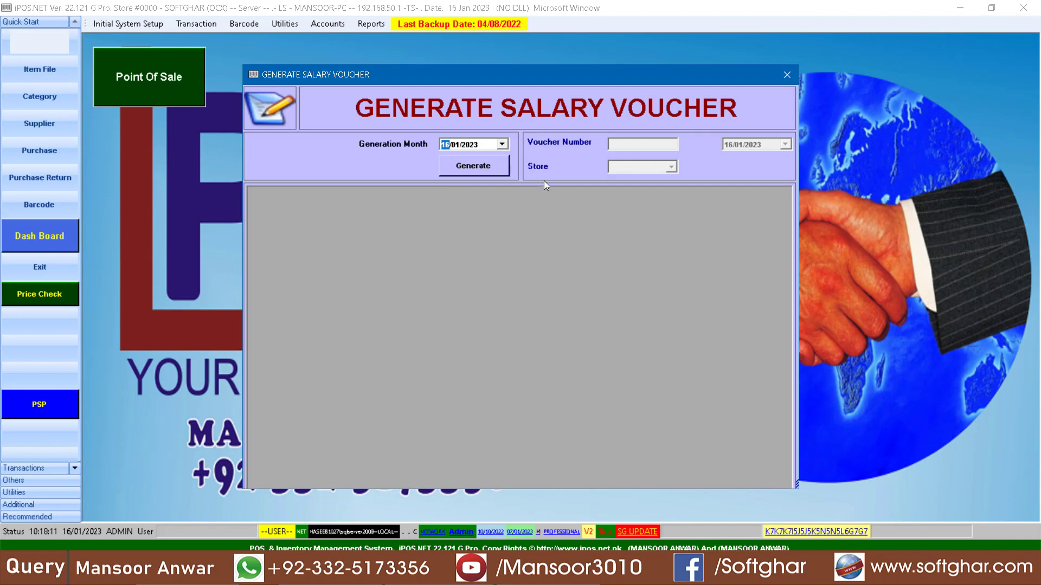
{"action": "type", "text": "01"}
{"action": "left_click", "coordinate": [470, 167]}
{"action": "left_click", "coordinate": [604, 330]}
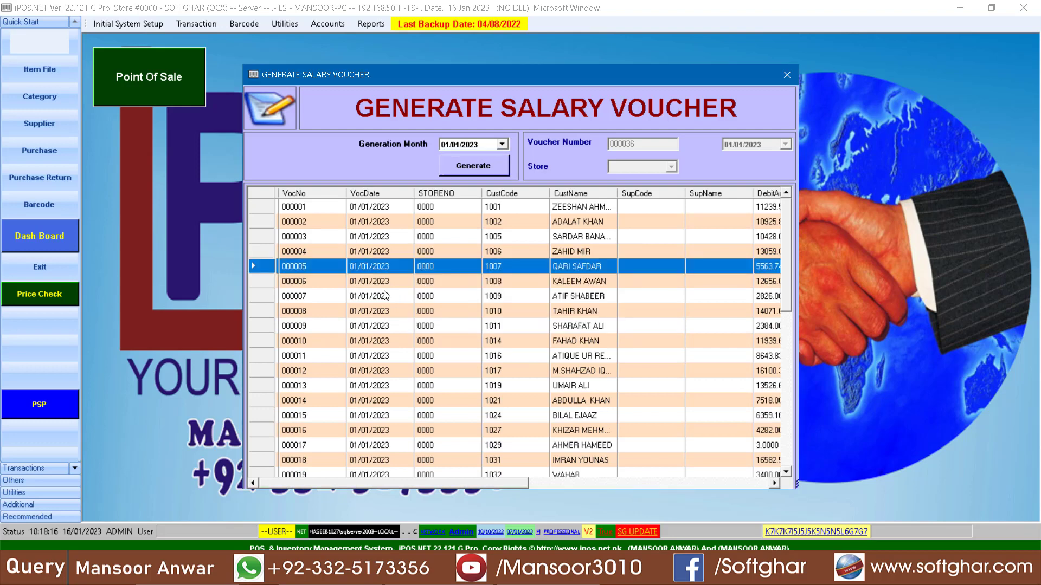
{"action": "scroll", "coordinate": [408, 325], "scroll_direction": "down", "scroll_amount": 1}
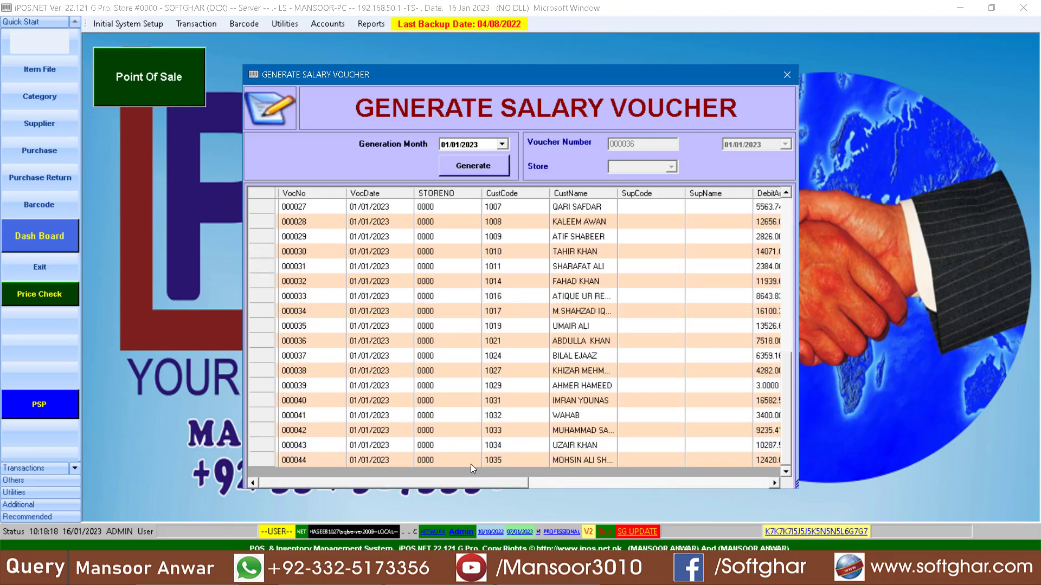
{"action": "left_click", "coordinate": [786, 75]}
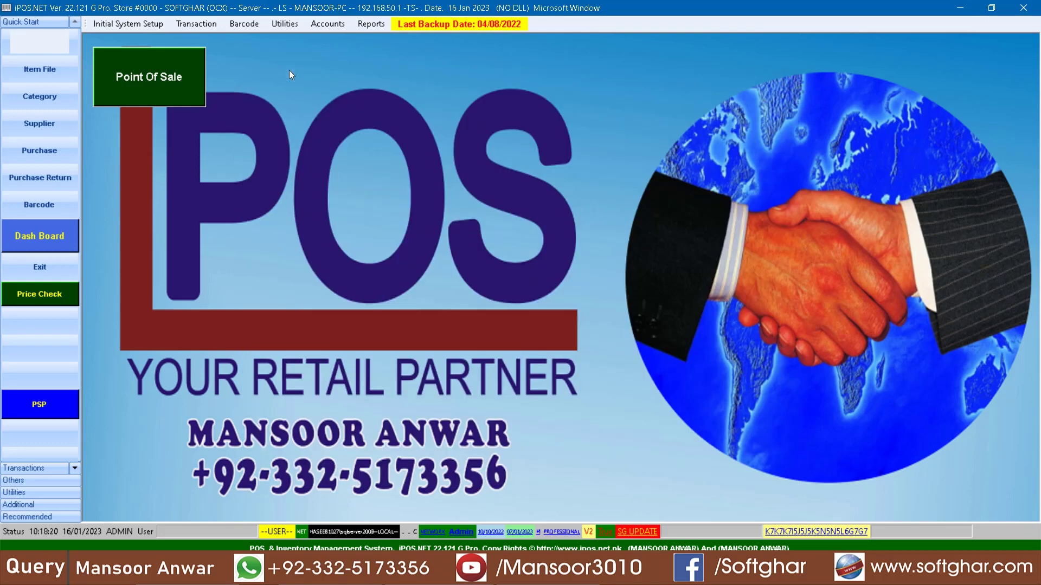
Step: Open the HR Advances form and start a new advance payment voucher
{"action": "left_click", "coordinate": [326, 25]}
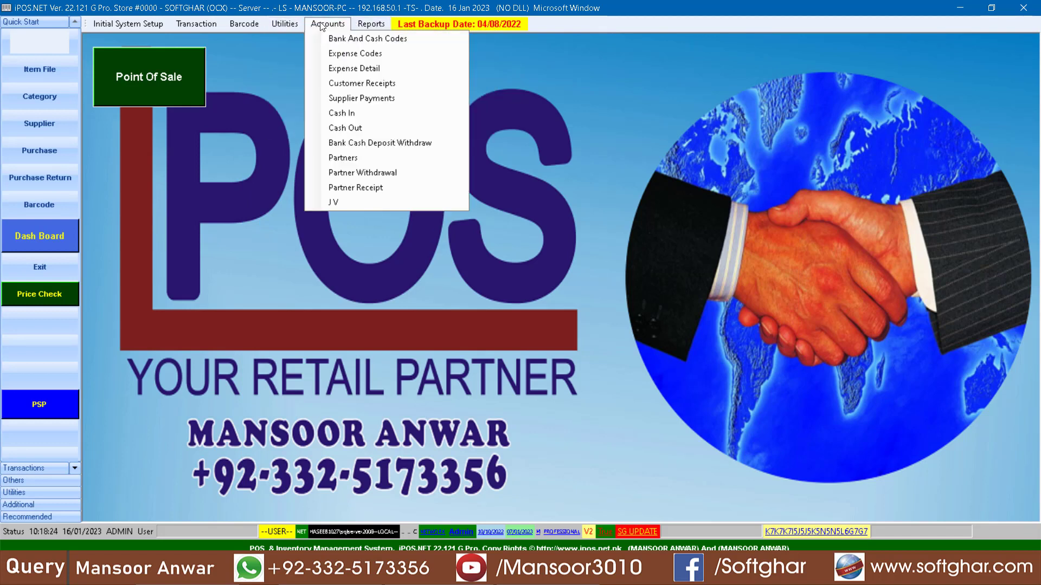
{"action": "mouse_move", "coordinate": [286, 25]}
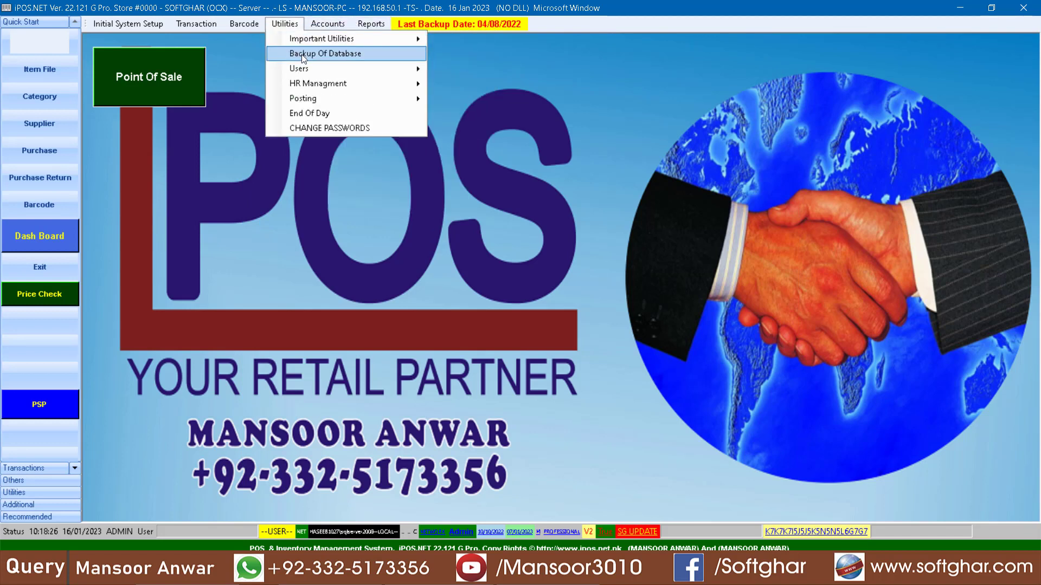
{"action": "mouse_move", "coordinate": [322, 86]}
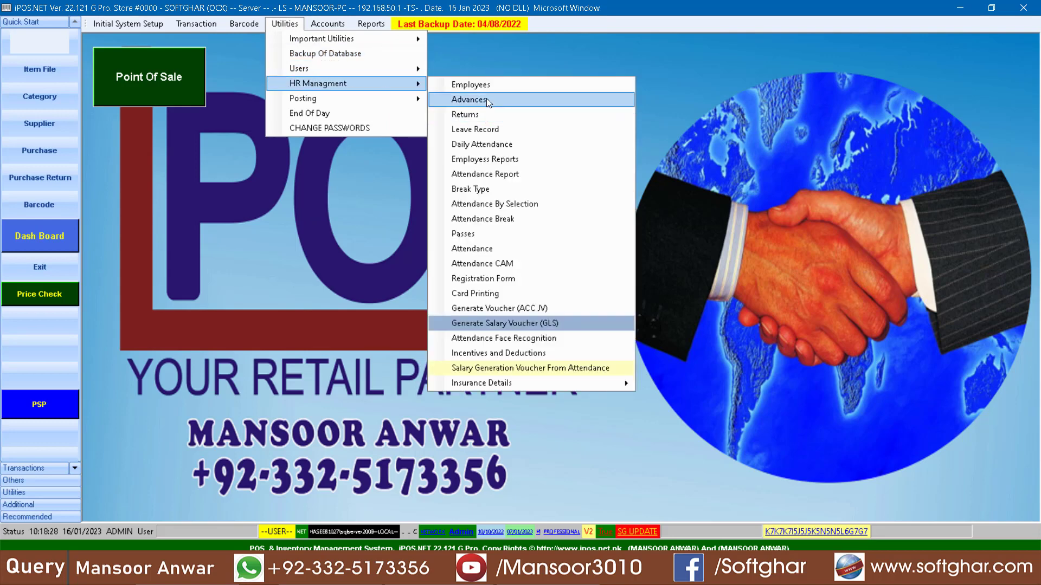
{"action": "left_click", "coordinate": [486, 99]}
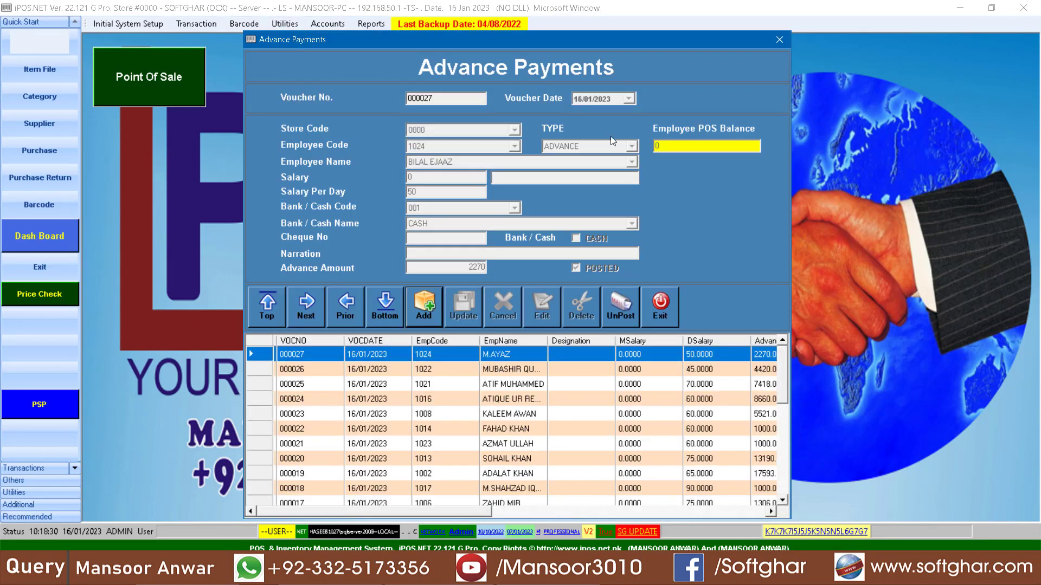
{"action": "left_click", "coordinate": [434, 313]}
{"action": "key", "text": "Return"}
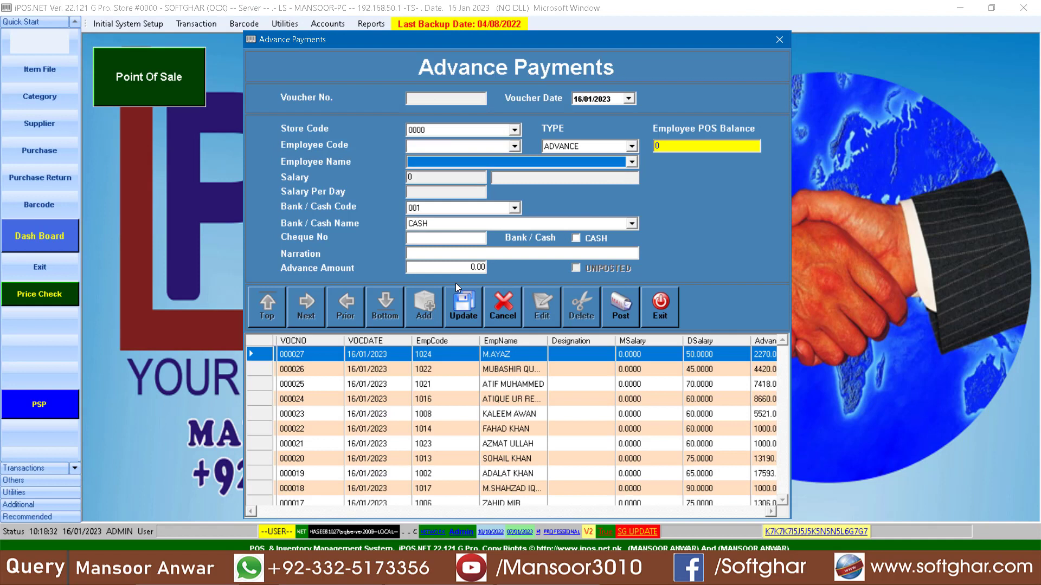
Step: Set the new voucher's type to SALARY and select the first employee by code
{"action": "left_click", "coordinate": [598, 147]}
{"action": "left_click", "coordinate": [593, 164]}
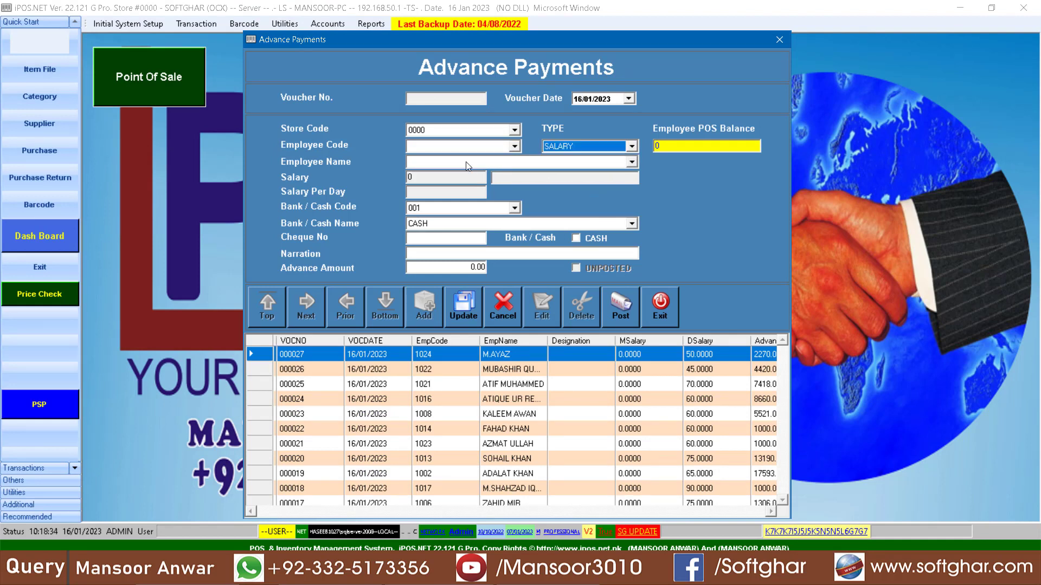
{"action": "left_click", "coordinate": [452, 146]}
{"action": "key", "text": "Down"}
{"action": "key", "text": "Return"}
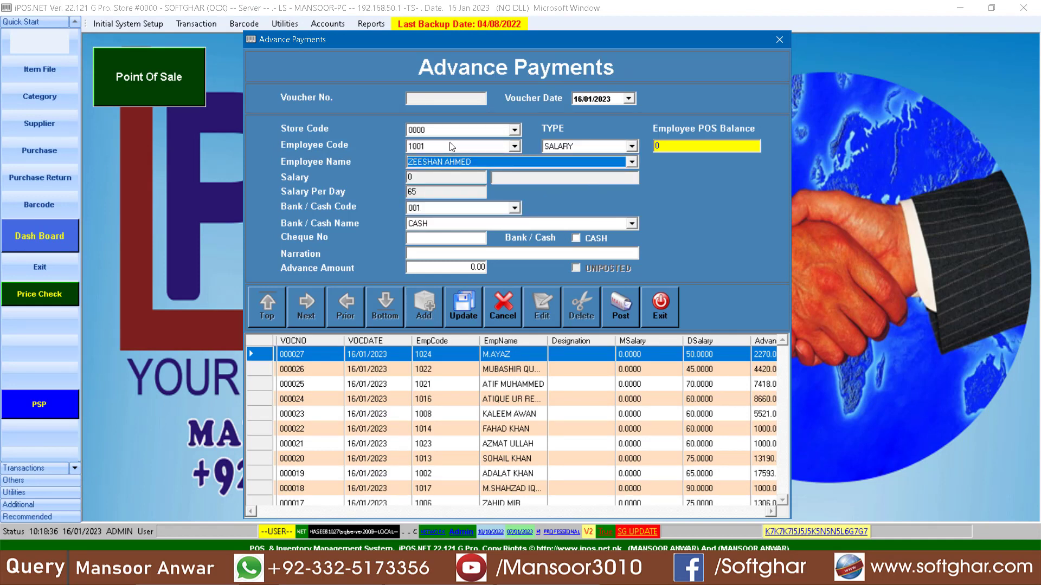
{"action": "key", "text": "Return"}
{"action": "key", "text": "Return"}
{"action": "key", "text": "Return"}
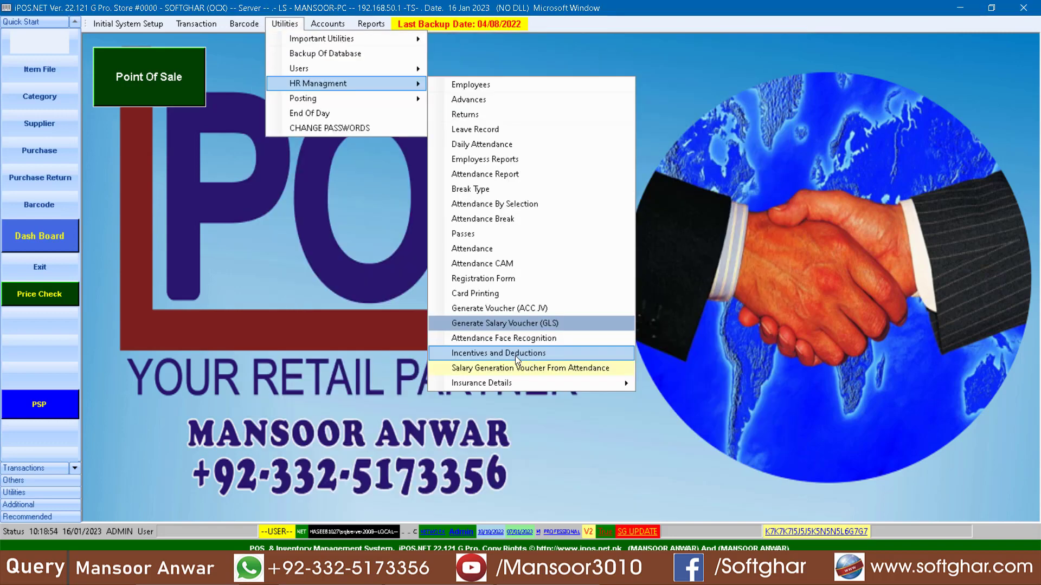
Step: Open the bulk entry form of Incentives and Deductions and show the list of all employees
{"action": "left_click", "coordinate": [515, 356]}
{"action": "left_click", "coordinate": [725, 291]}
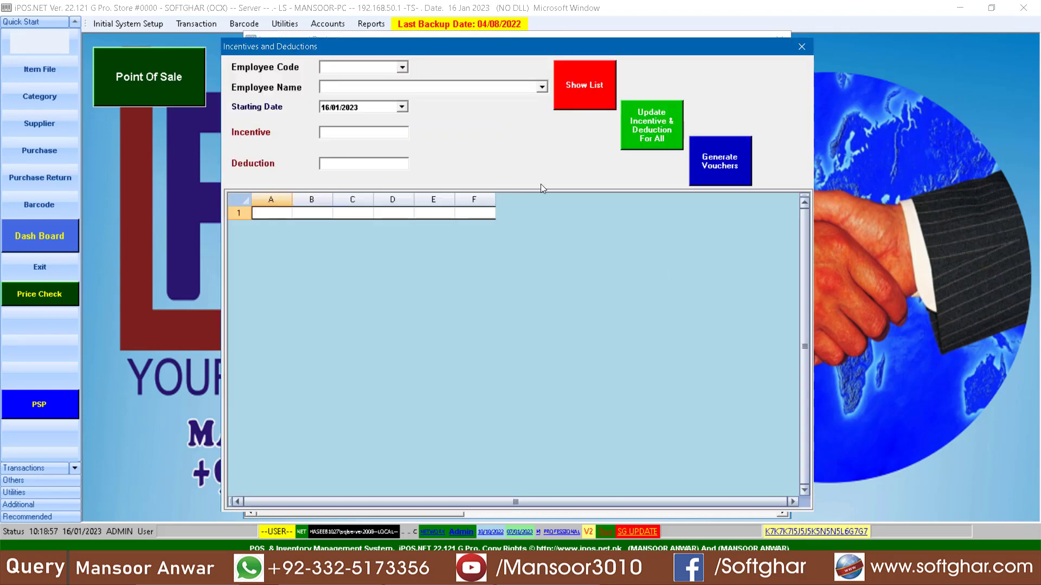
{"action": "left_click", "coordinate": [573, 90]}
{"action": "left_click", "coordinate": [357, 244]}
{"action": "left_click_drag", "start_coordinate": [355, 282], "coordinate": [353, 296]}
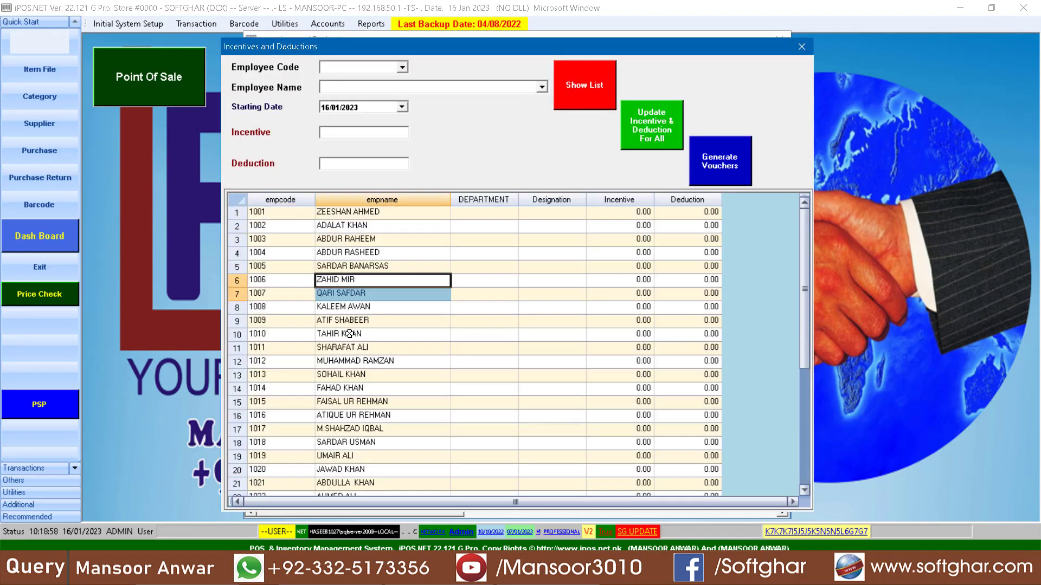
Step: Examine the Incentive values of individual employees in the list
{"action": "left_click", "coordinate": [623, 216]}
{"action": "left_click", "coordinate": [619, 240]}
{"action": "left_click", "coordinate": [614, 268]}
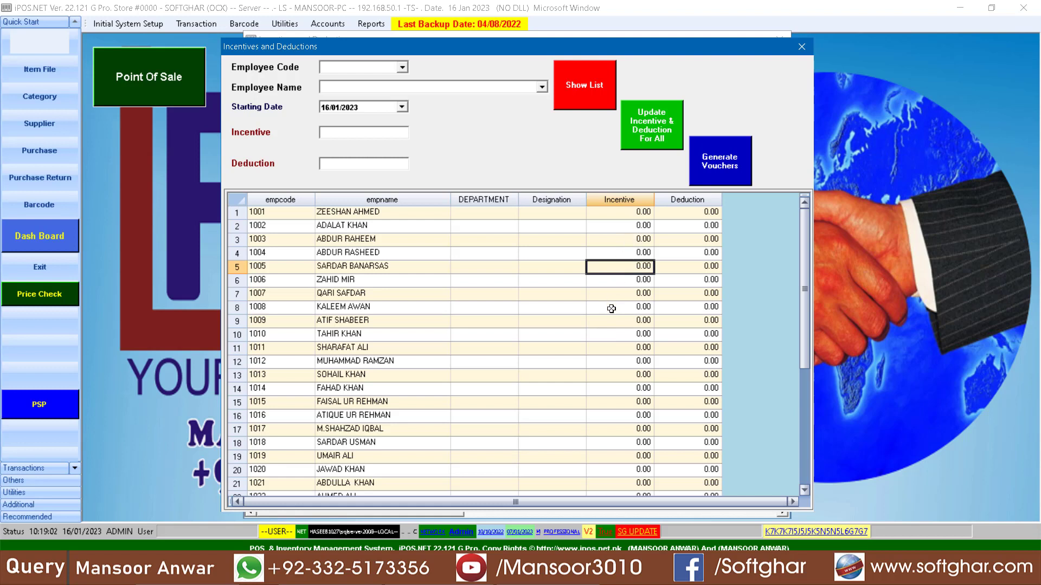
{"action": "left_click", "coordinate": [627, 231]}
{"action": "left_click", "coordinate": [618, 252]}
{"action": "left_click", "coordinate": [621, 267]}
{"action": "left_click", "coordinate": [627, 311]}
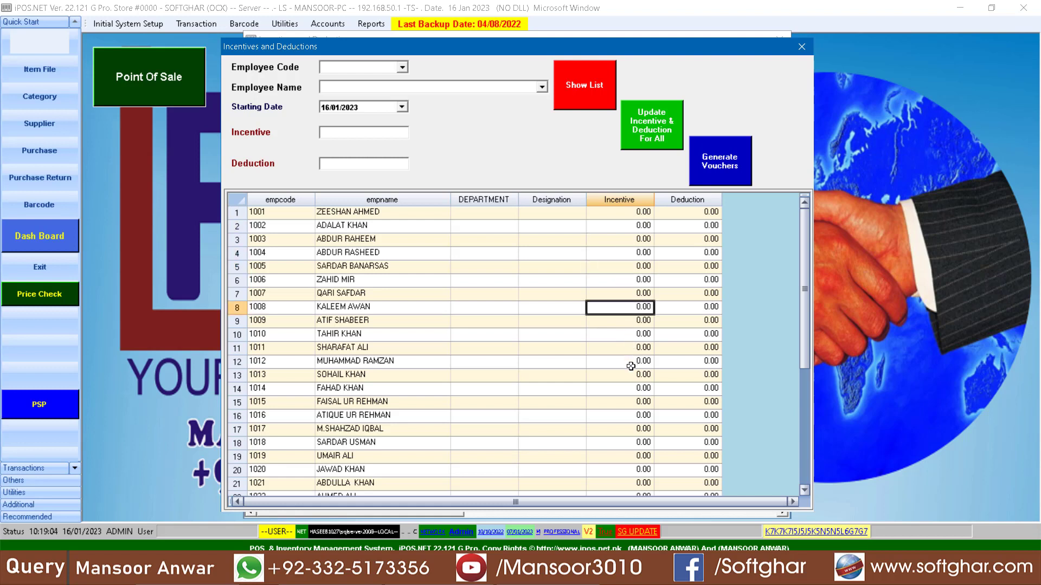
Step: Apply an incentive of 500 to all employees, check the list, and exit Incentives and Deductions
{"action": "left_click", "coordinate": [363, 133]}
{"action": "type", "text": "500"}
{"action": "left_click", "coordinate": [640, 130]}
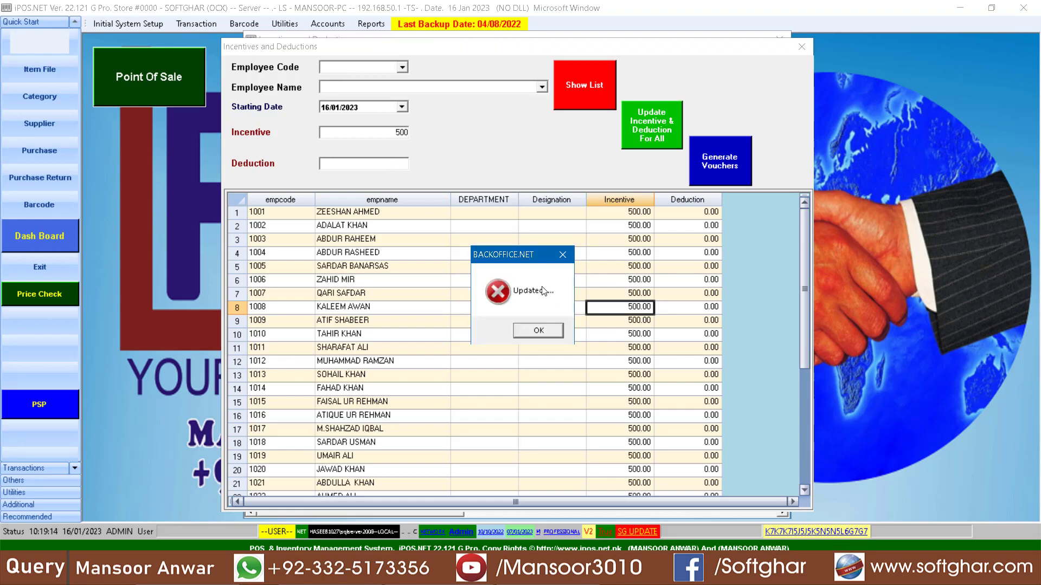
{"action": "left_click", "coordinate": [537, 329]}
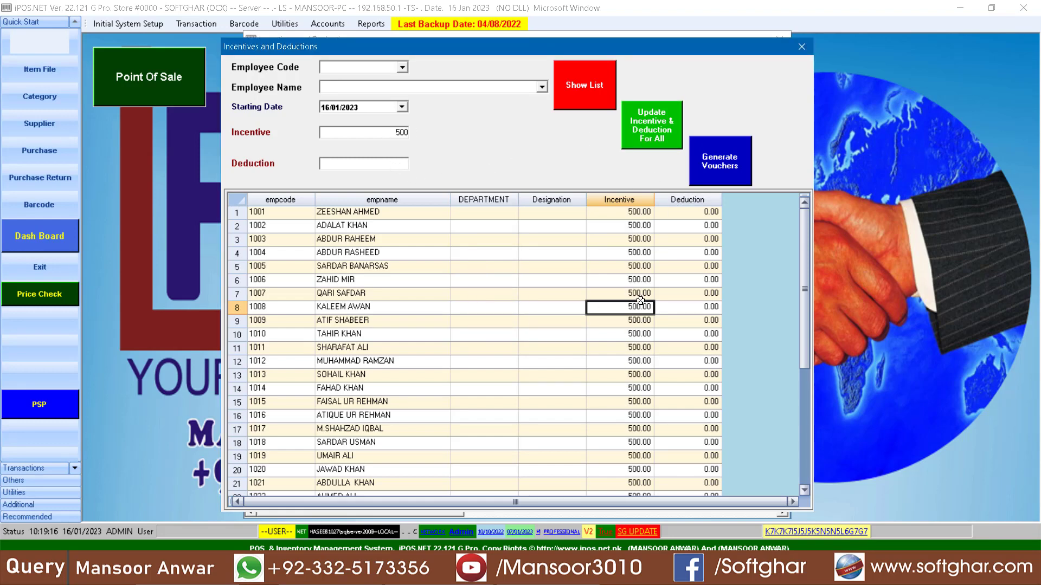
{"action": "scroll", "coordinate": [643, 315], "scroll_direction": "down", "scroll_amount": 5}
{"action": "scroll", "coordinate": [645, 313], "scroll_direction": "up", "scroll_amount": 5}
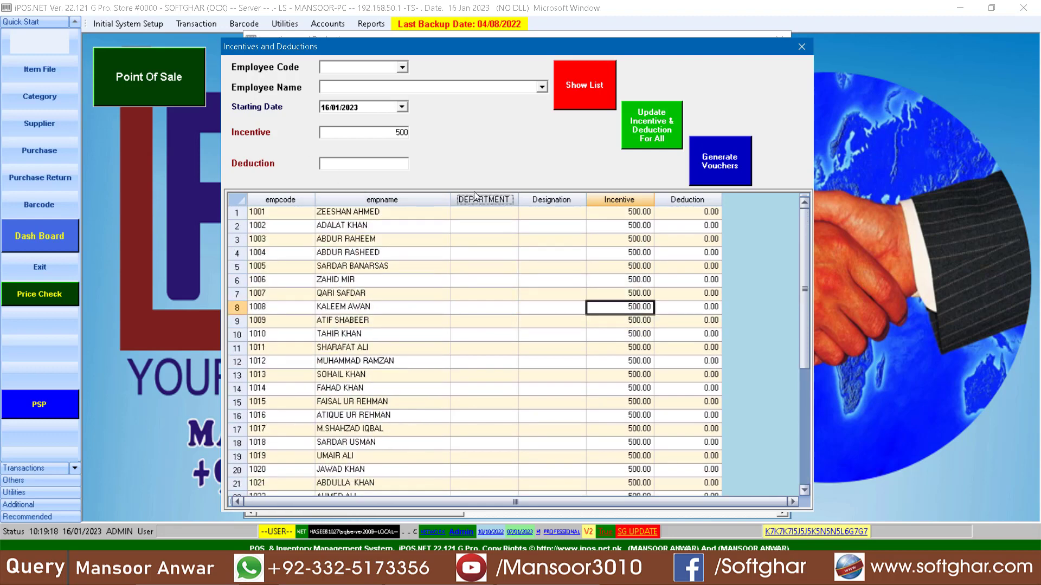
{"action": "left_click", "coordinate": [801, 47]}
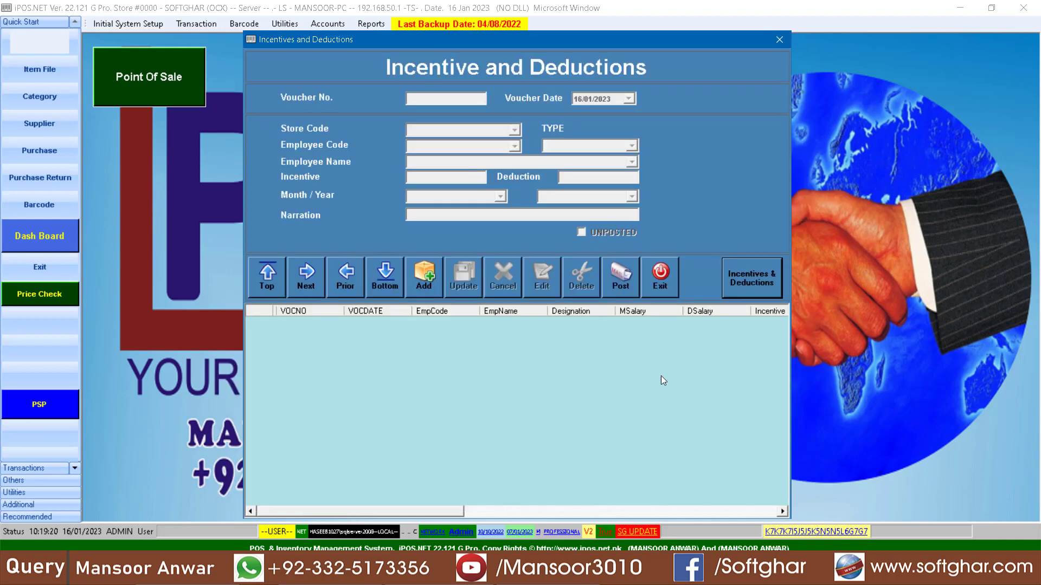
{"action": "left_click", "coordinate": [667, 282]}
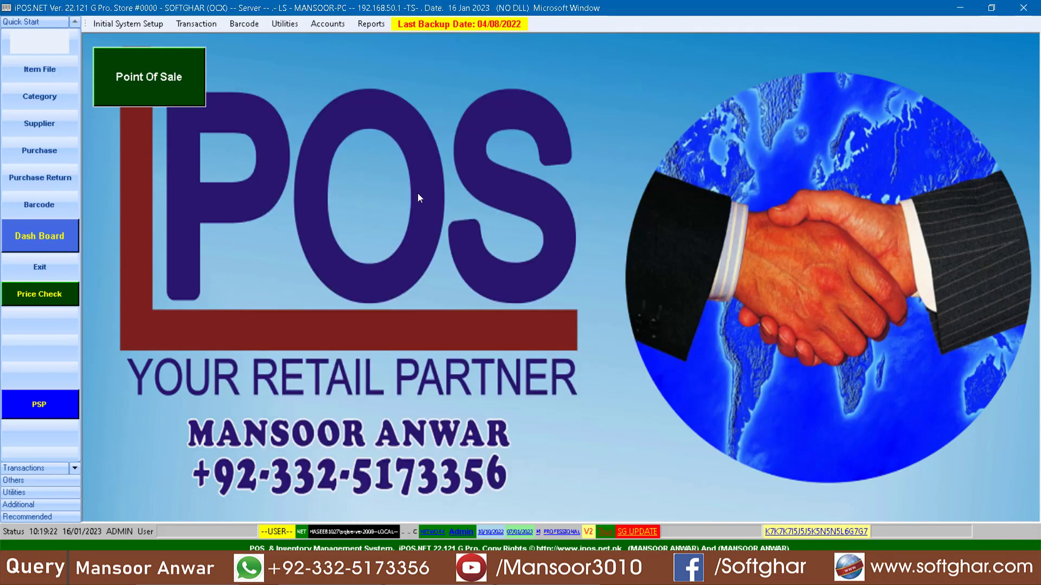
Step: Open the list of HR management functions
{"action": "left_click", "coordinate": [287, 24]}
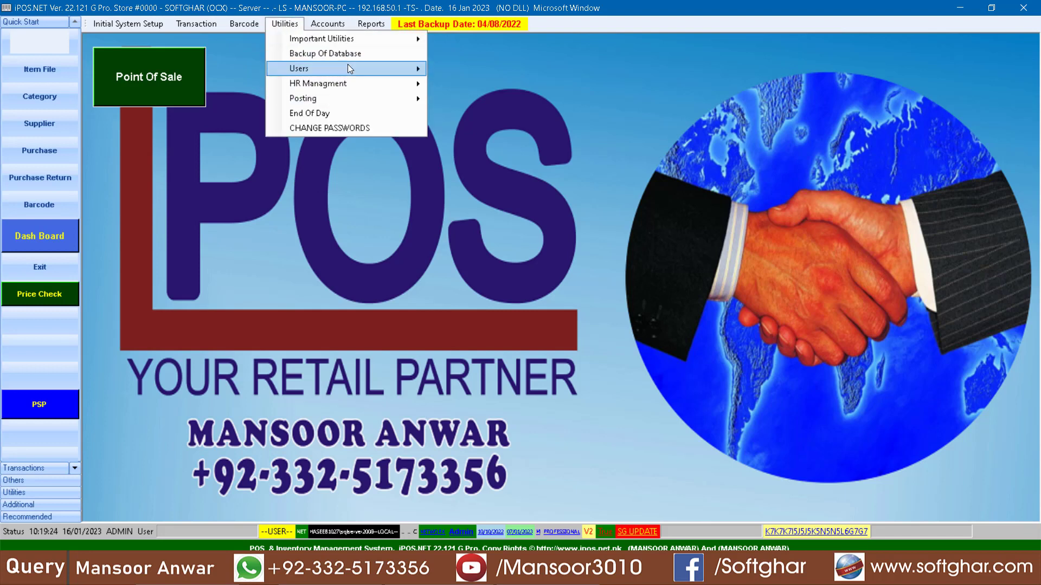
{"action": "mouse_move", "coordinate": [360, 83]}
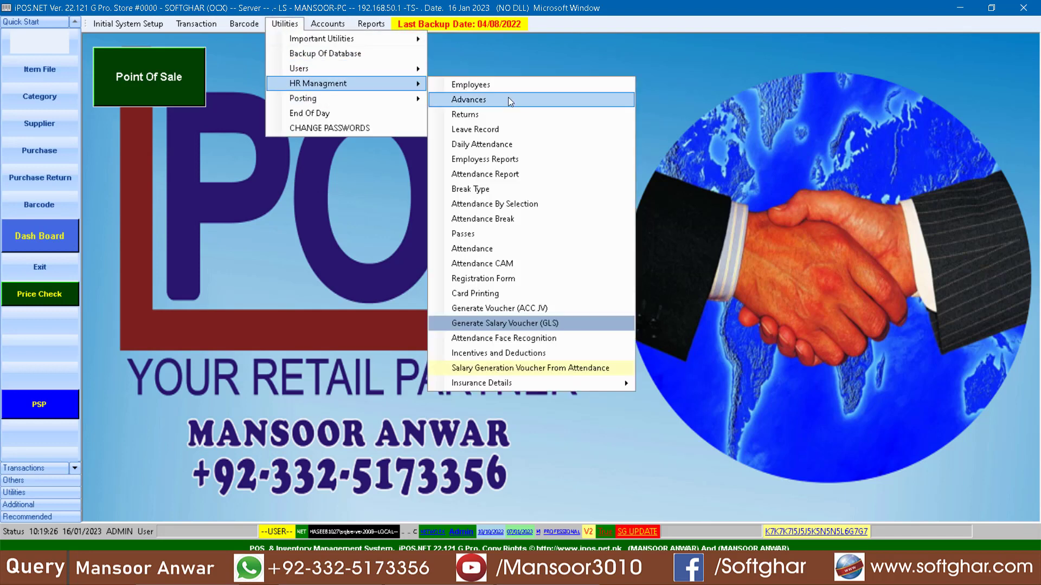